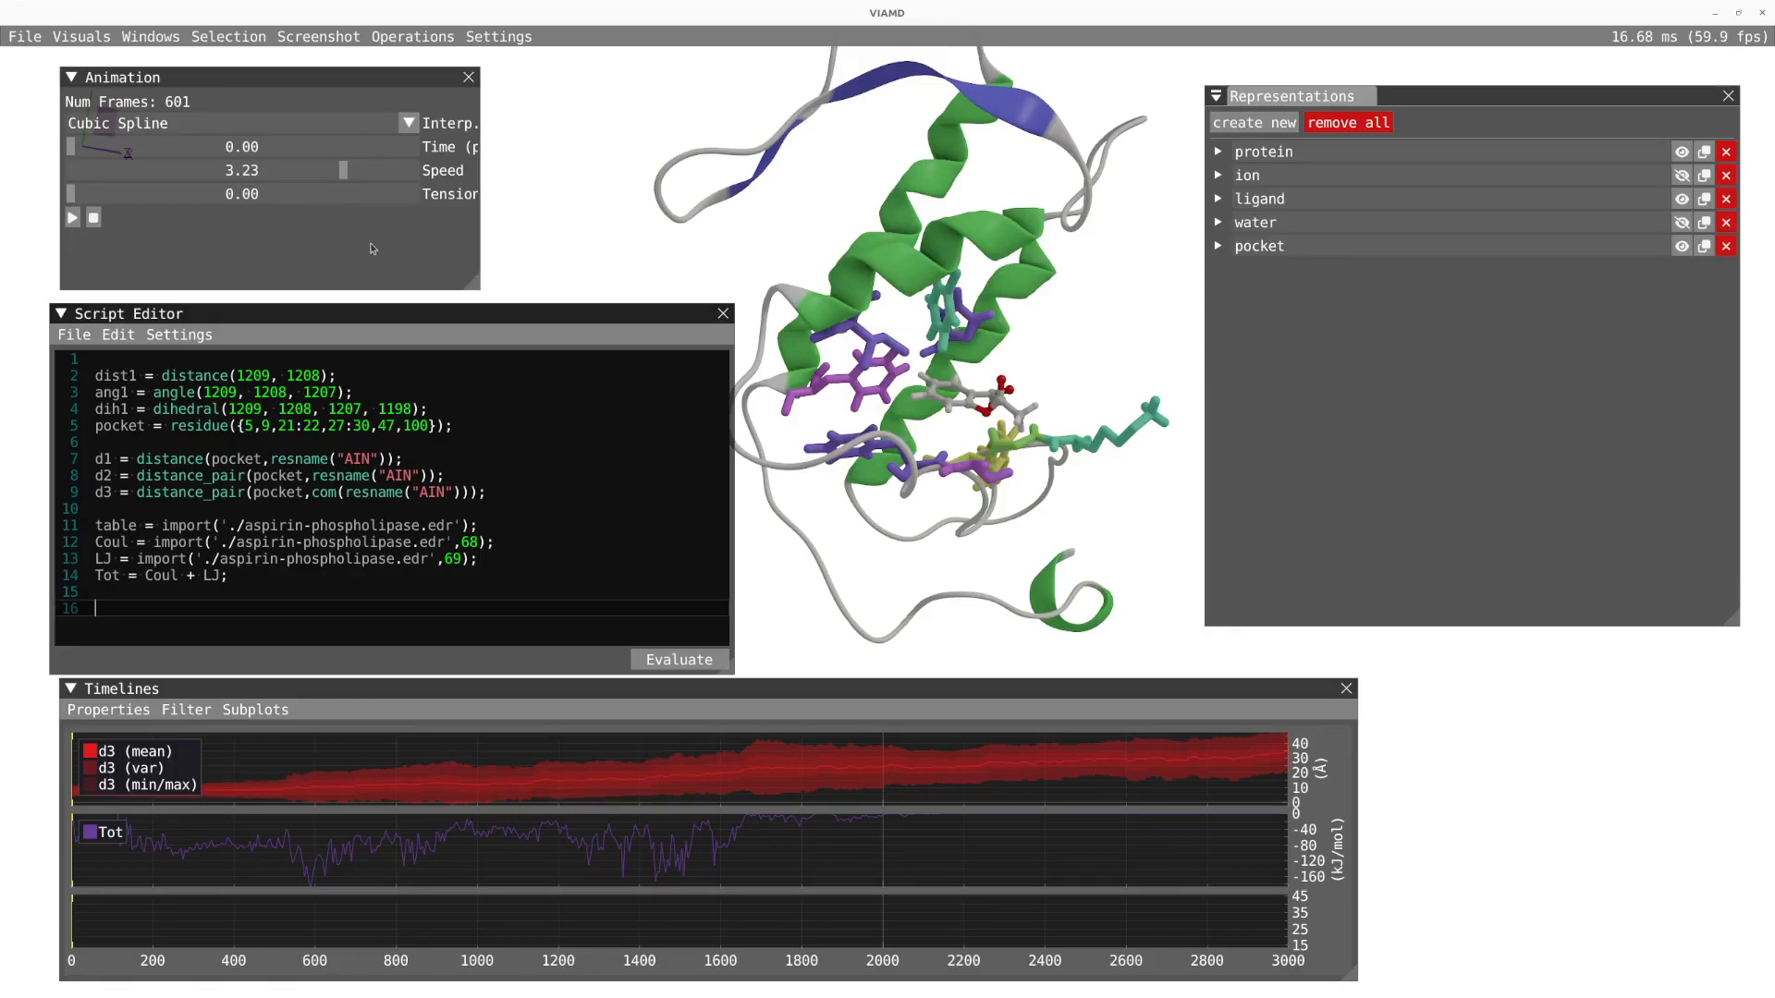
# Step: Widen the Animation window slightly and move the trajectory time to about 1860 ps
pyautogui.moveTo(476, 284)
pyautogui.mouseDown()
pyautogui.moveTo(532, 285)
pyautogui.moveTo(509, 285)
pyautogui.mouseUp()
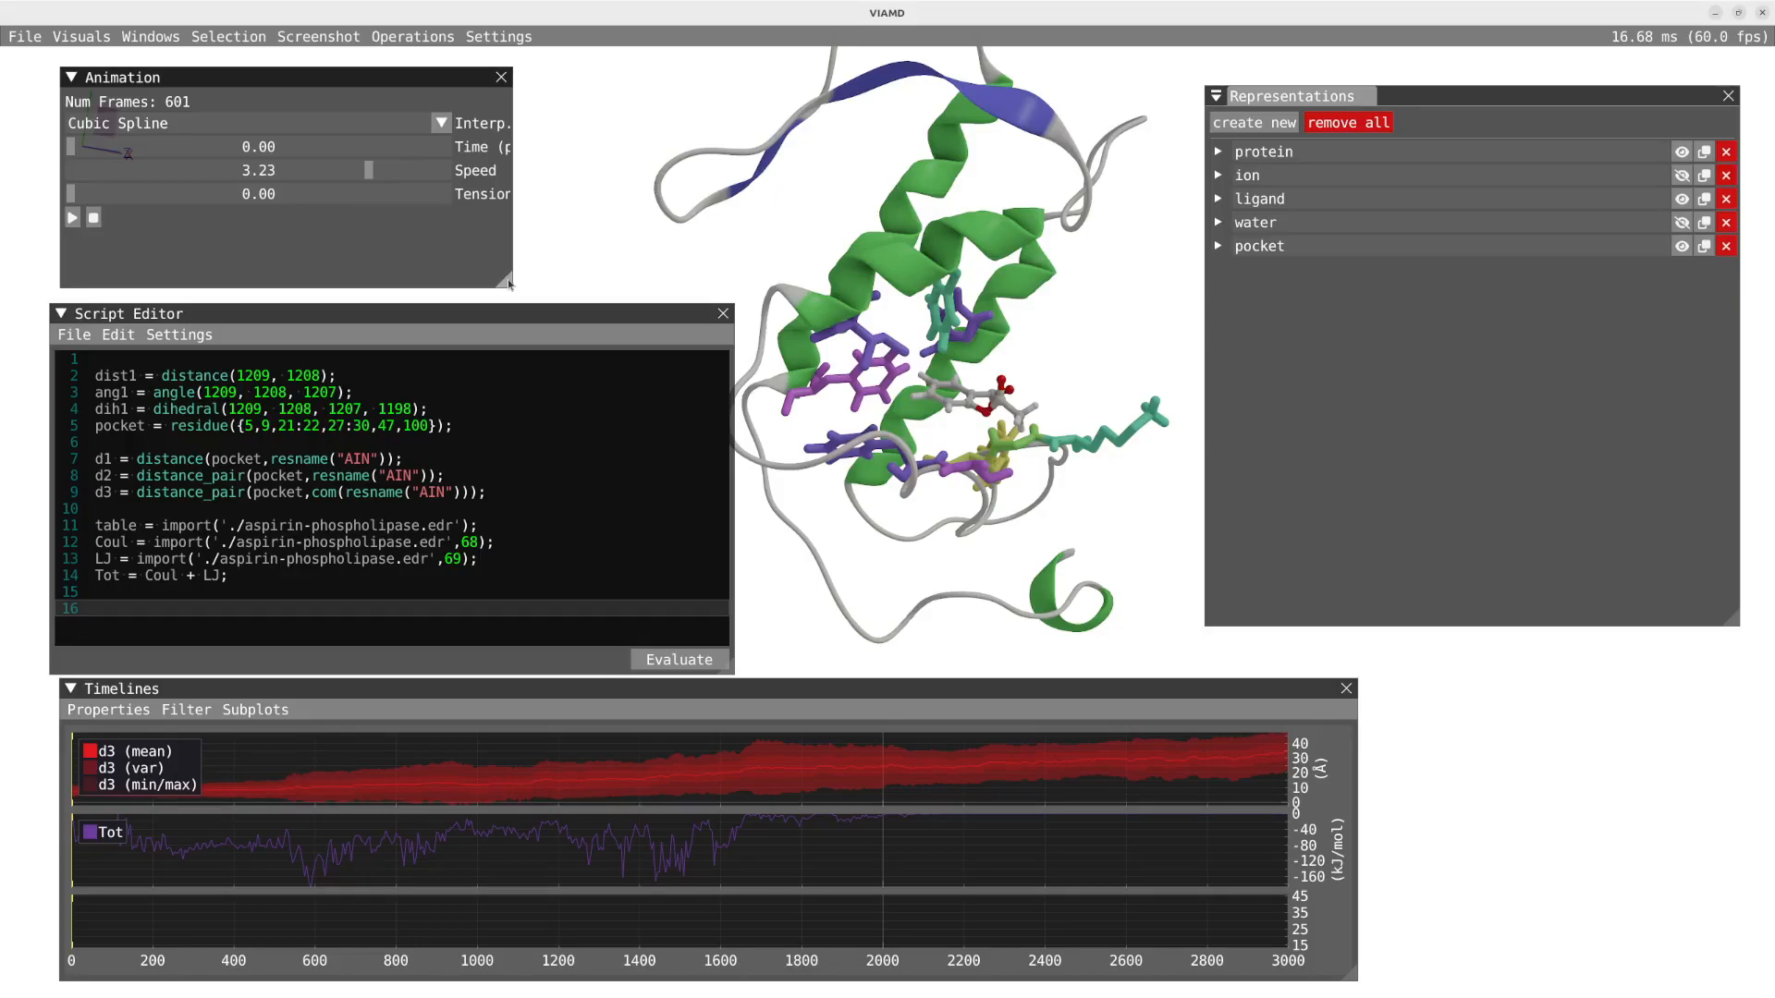
pyautogui.moveTo(1029, 515); pyautogui.dragTo(1105, 546)
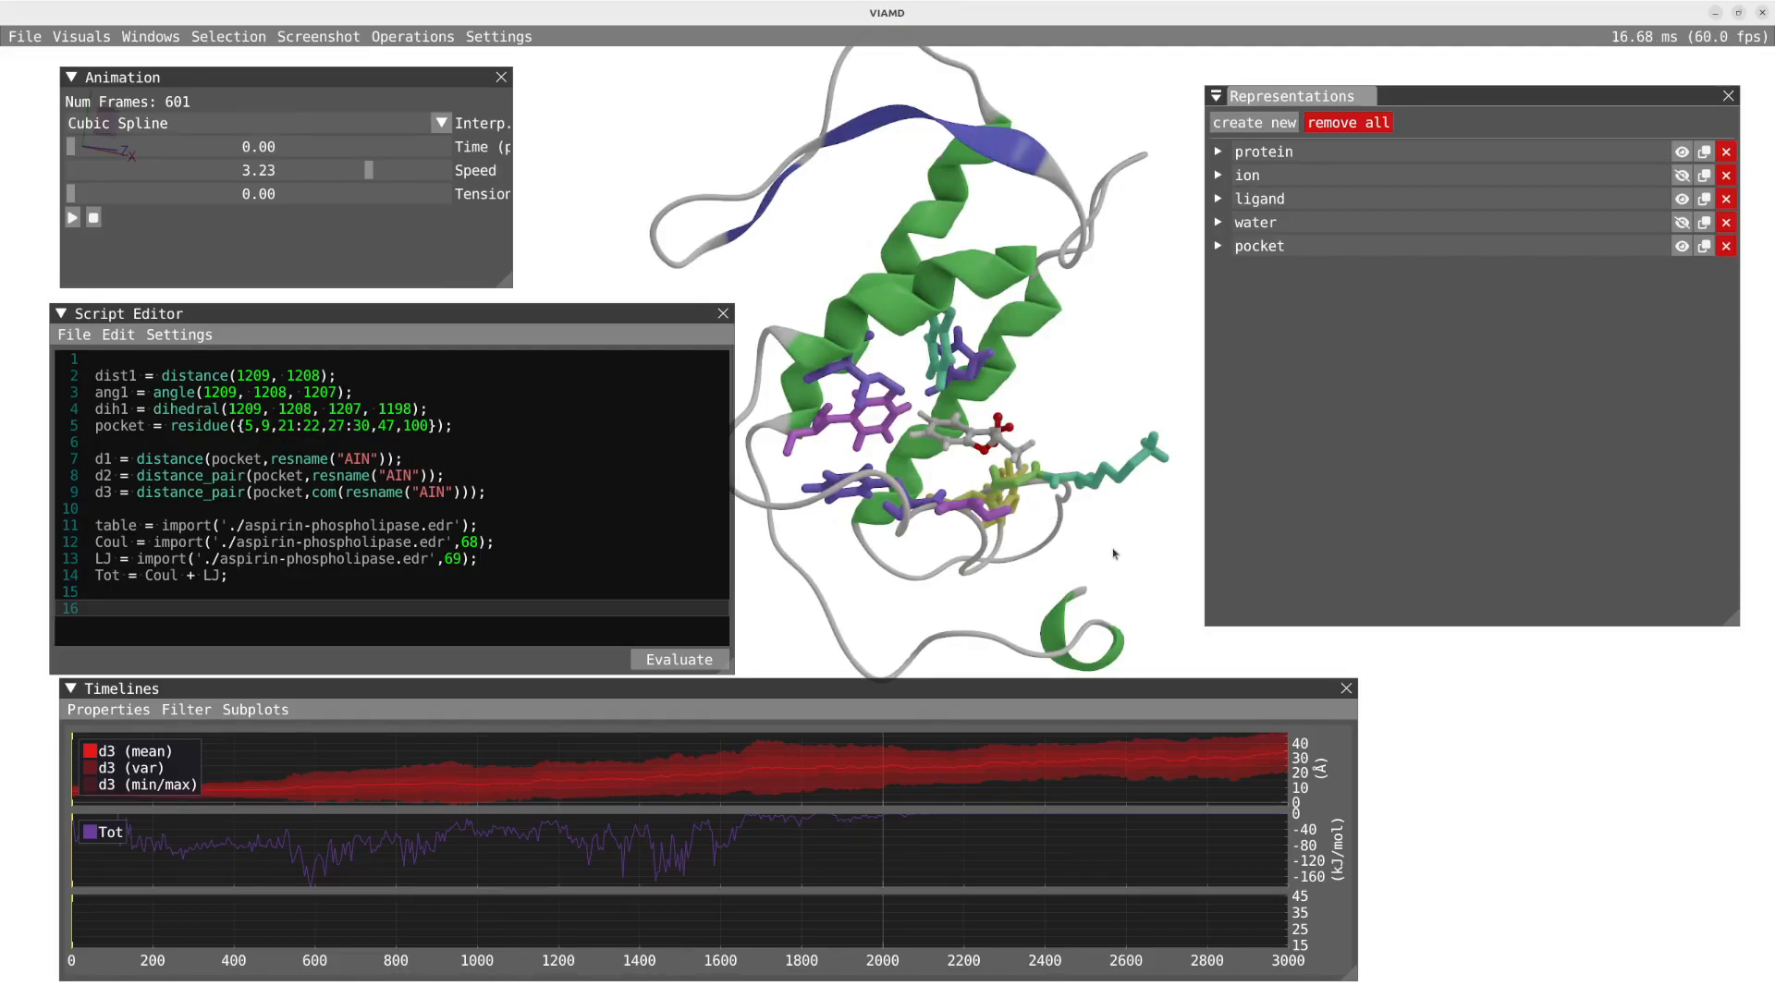
pyautogui.click(506, 604)
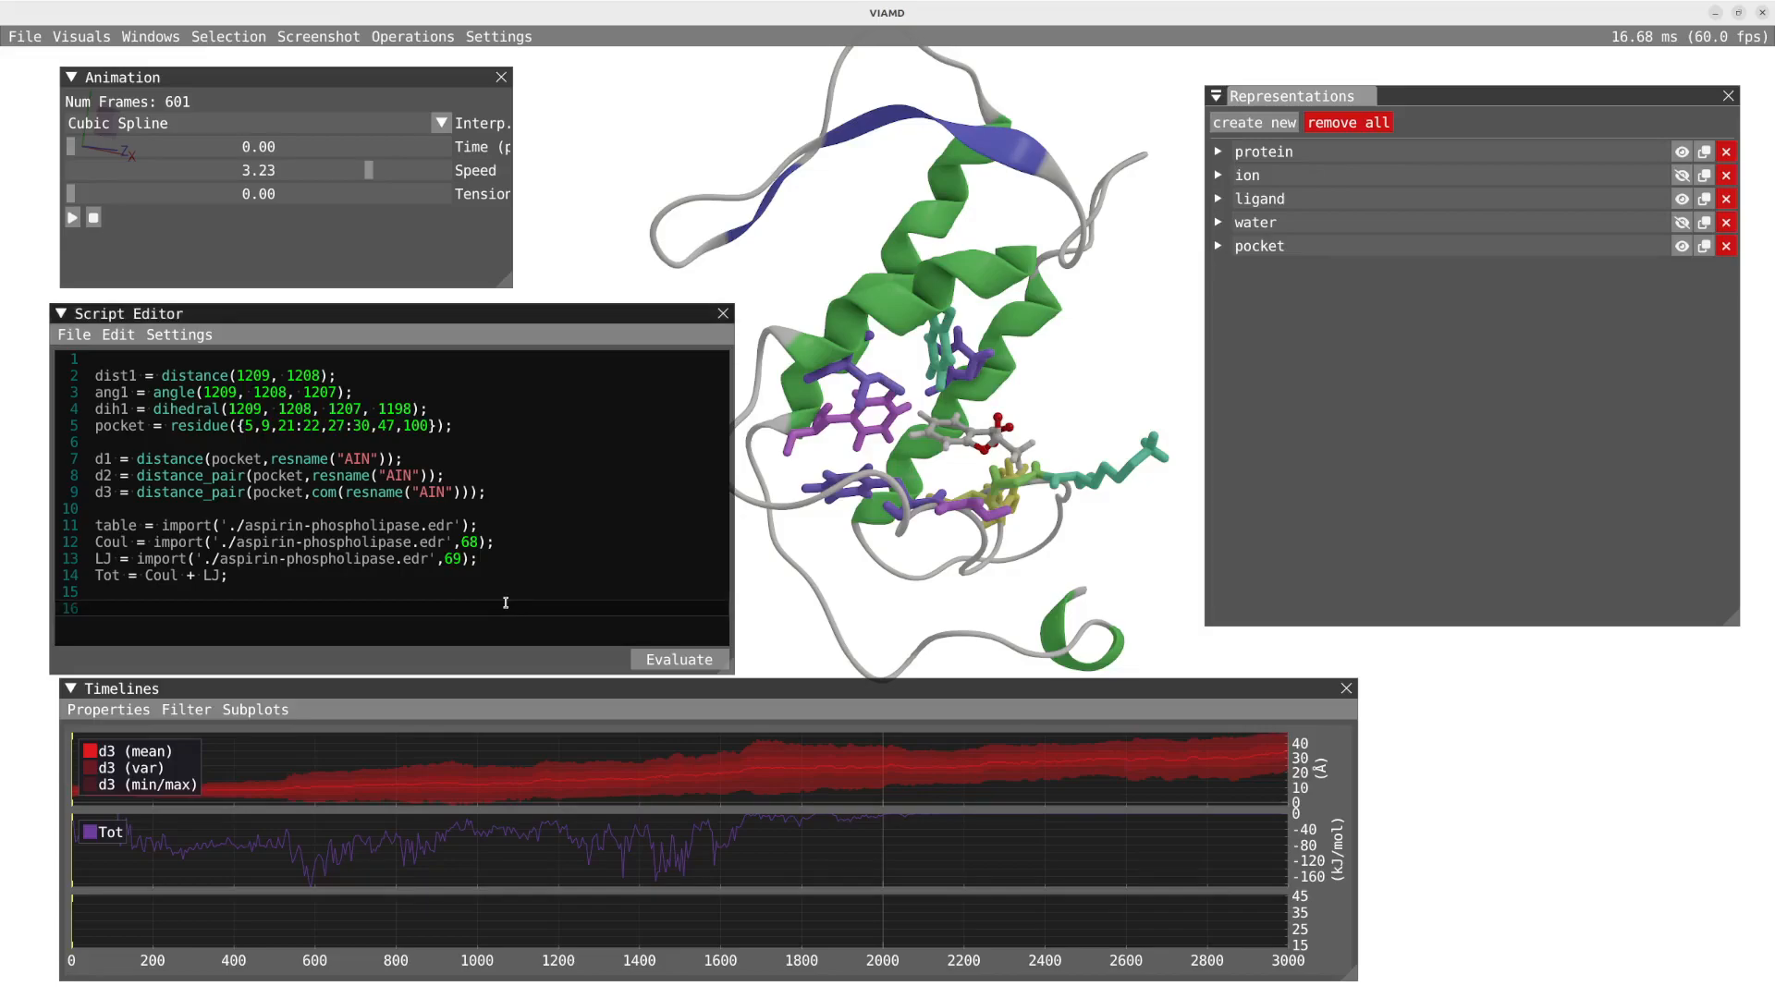
pyautogui.click(271, 576)
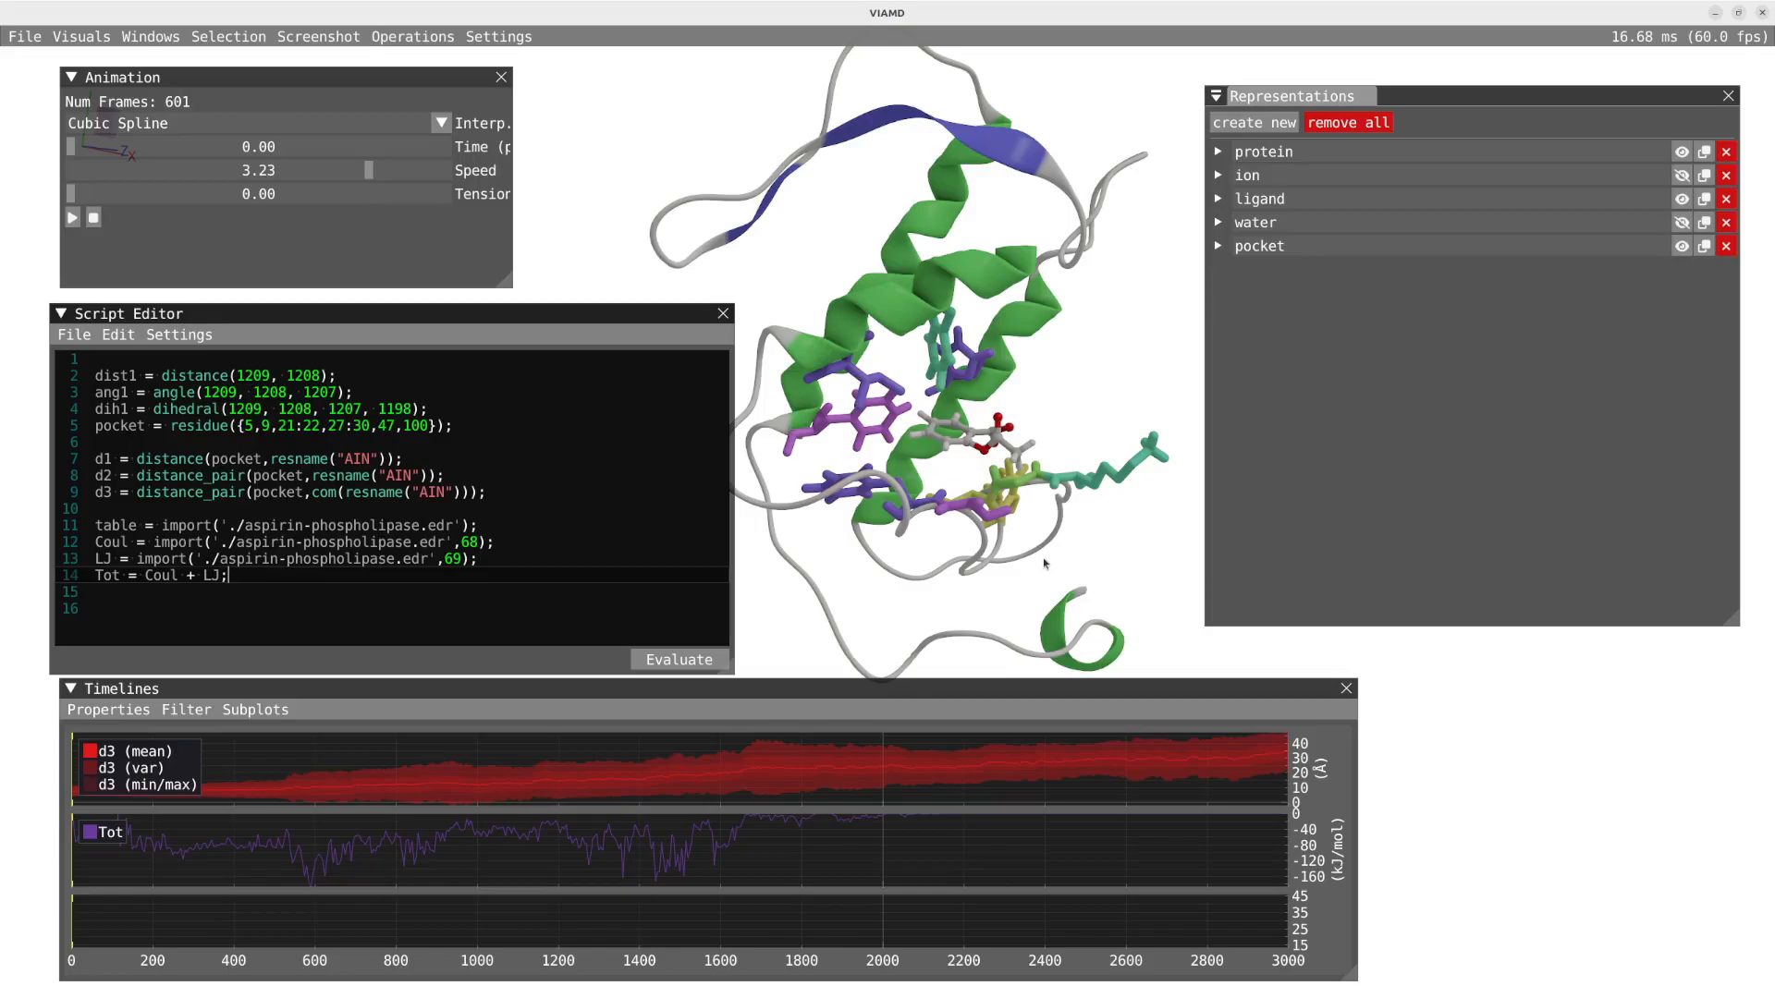
pyautogui.moveTo(1029, 472); pyautogui.dragTo(998, 444)
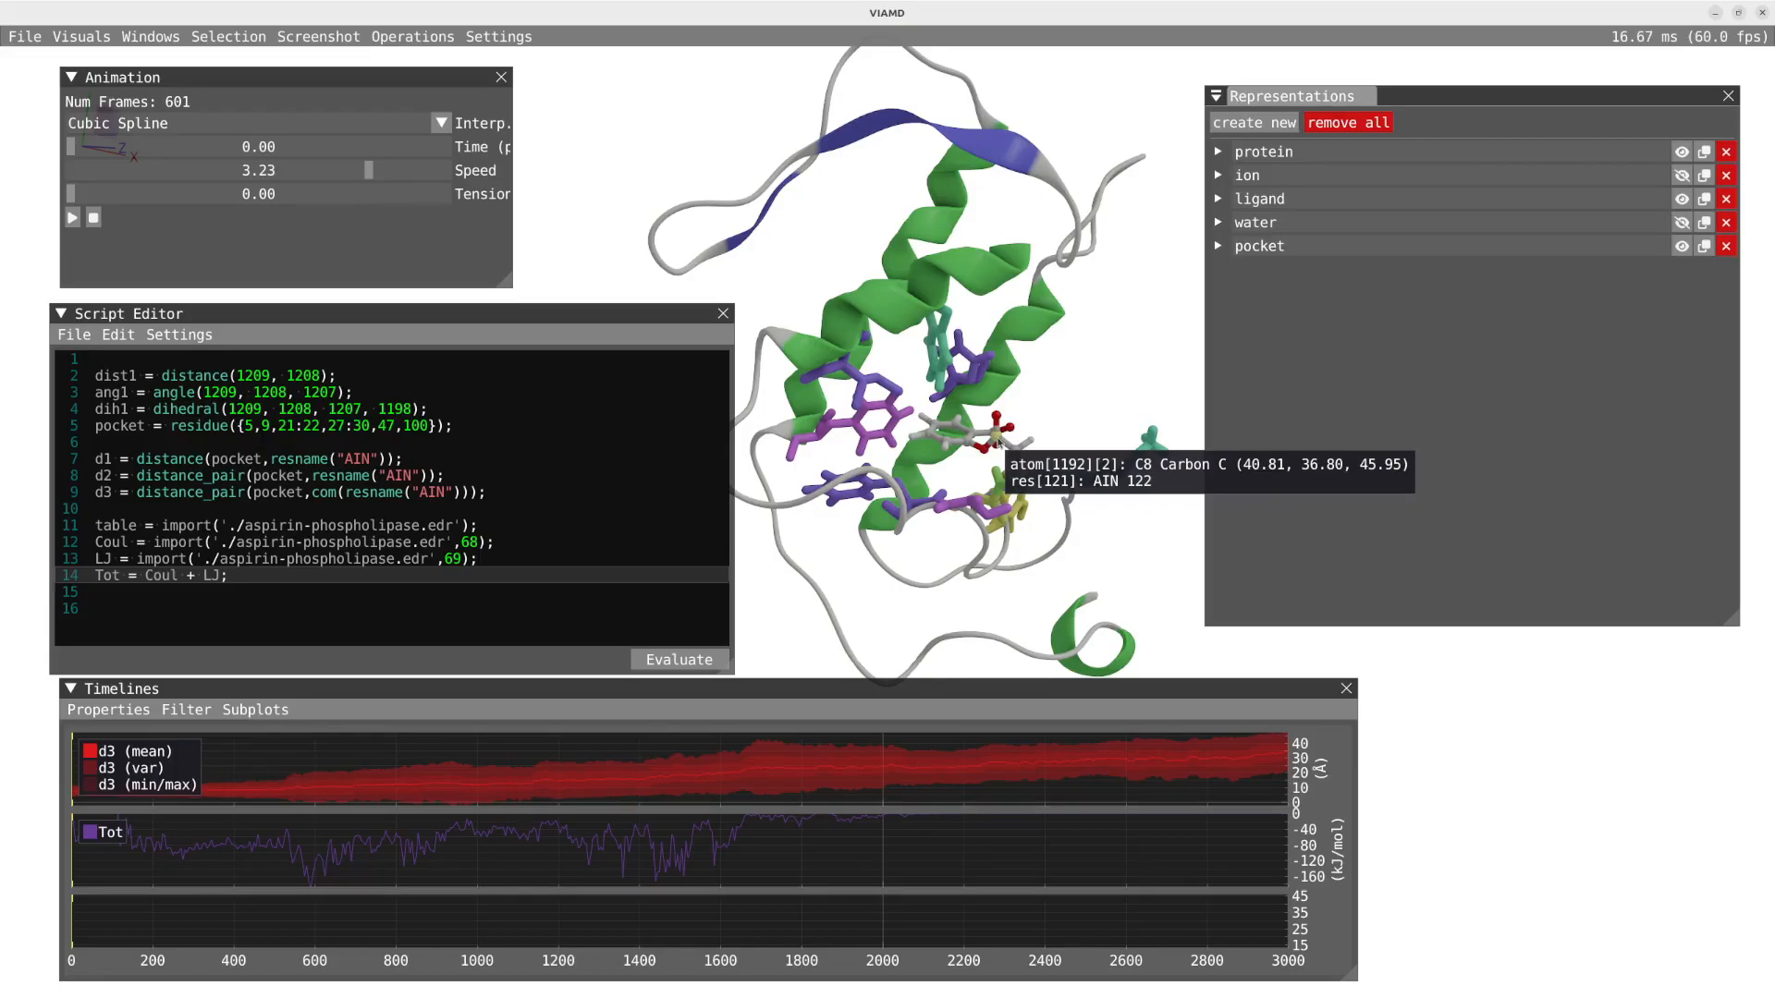
pyautogui.moveTo(70, 146); pyautogui.dragTo(304, 146)
pyautogui.moveTo(996, 421); pyautogui.dragTo(1022, 462)
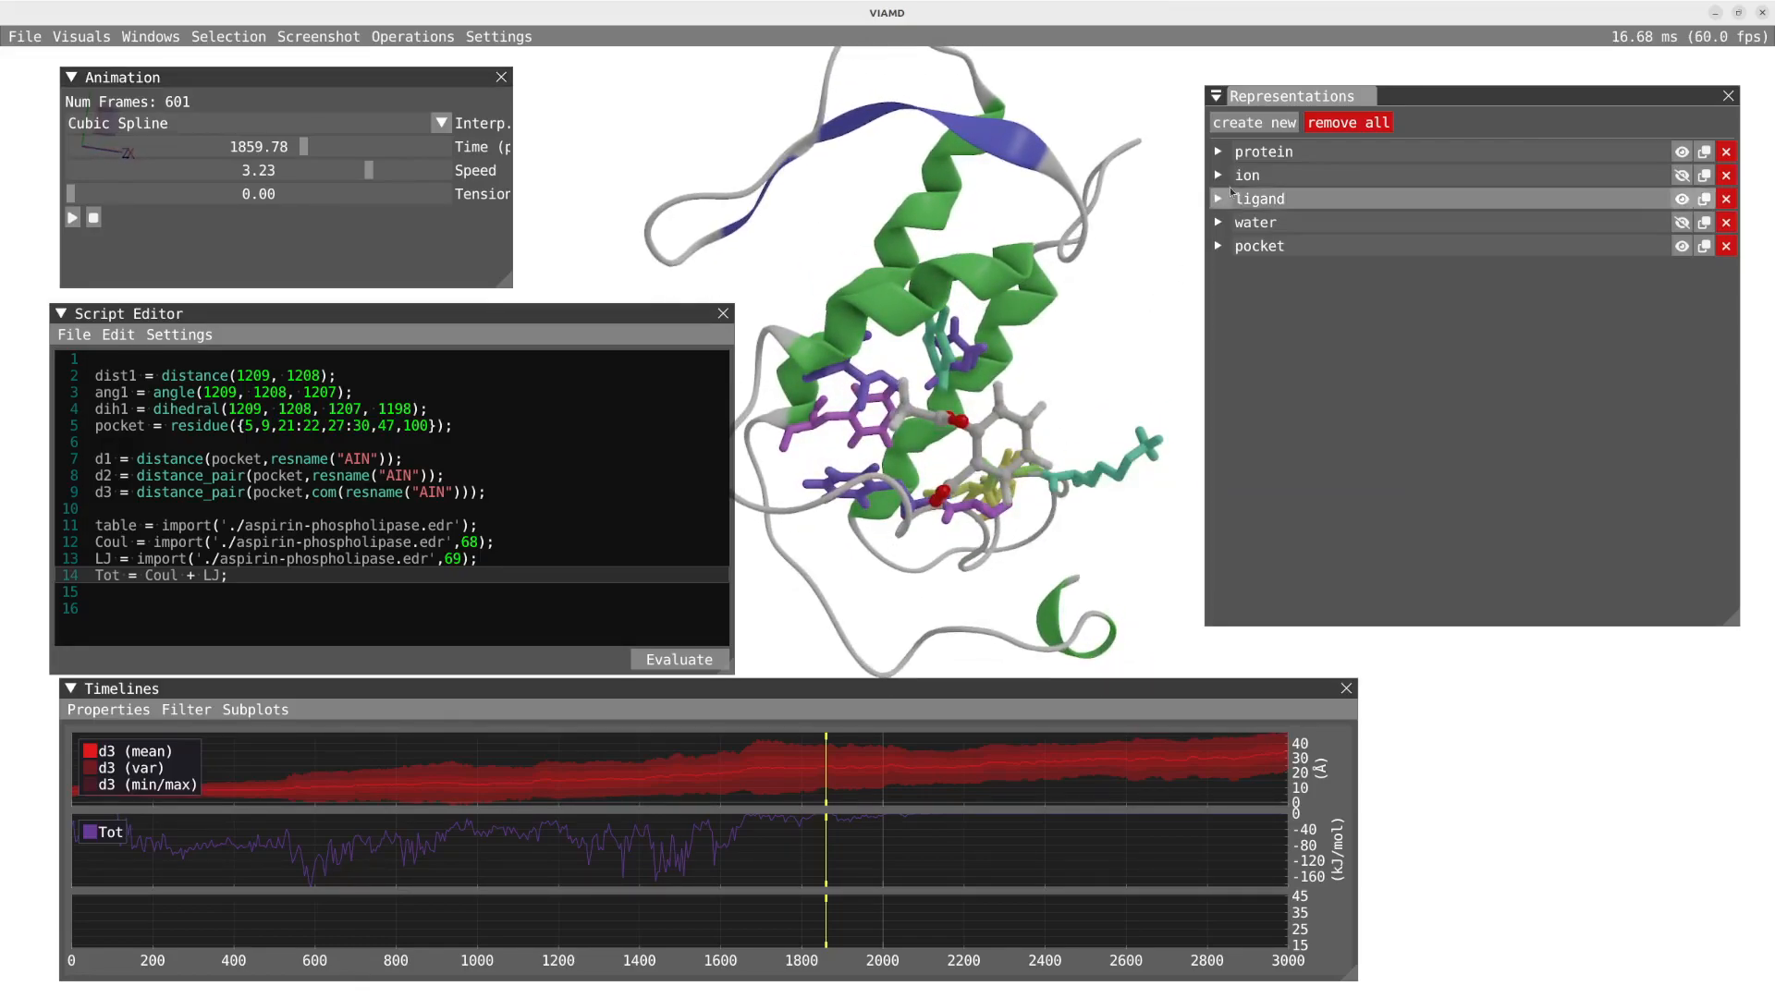
# Step: Create a new representation filtered to resname("SOL") and within(5.0,resname("AIN"))
pyautogui.click(1255, 122)
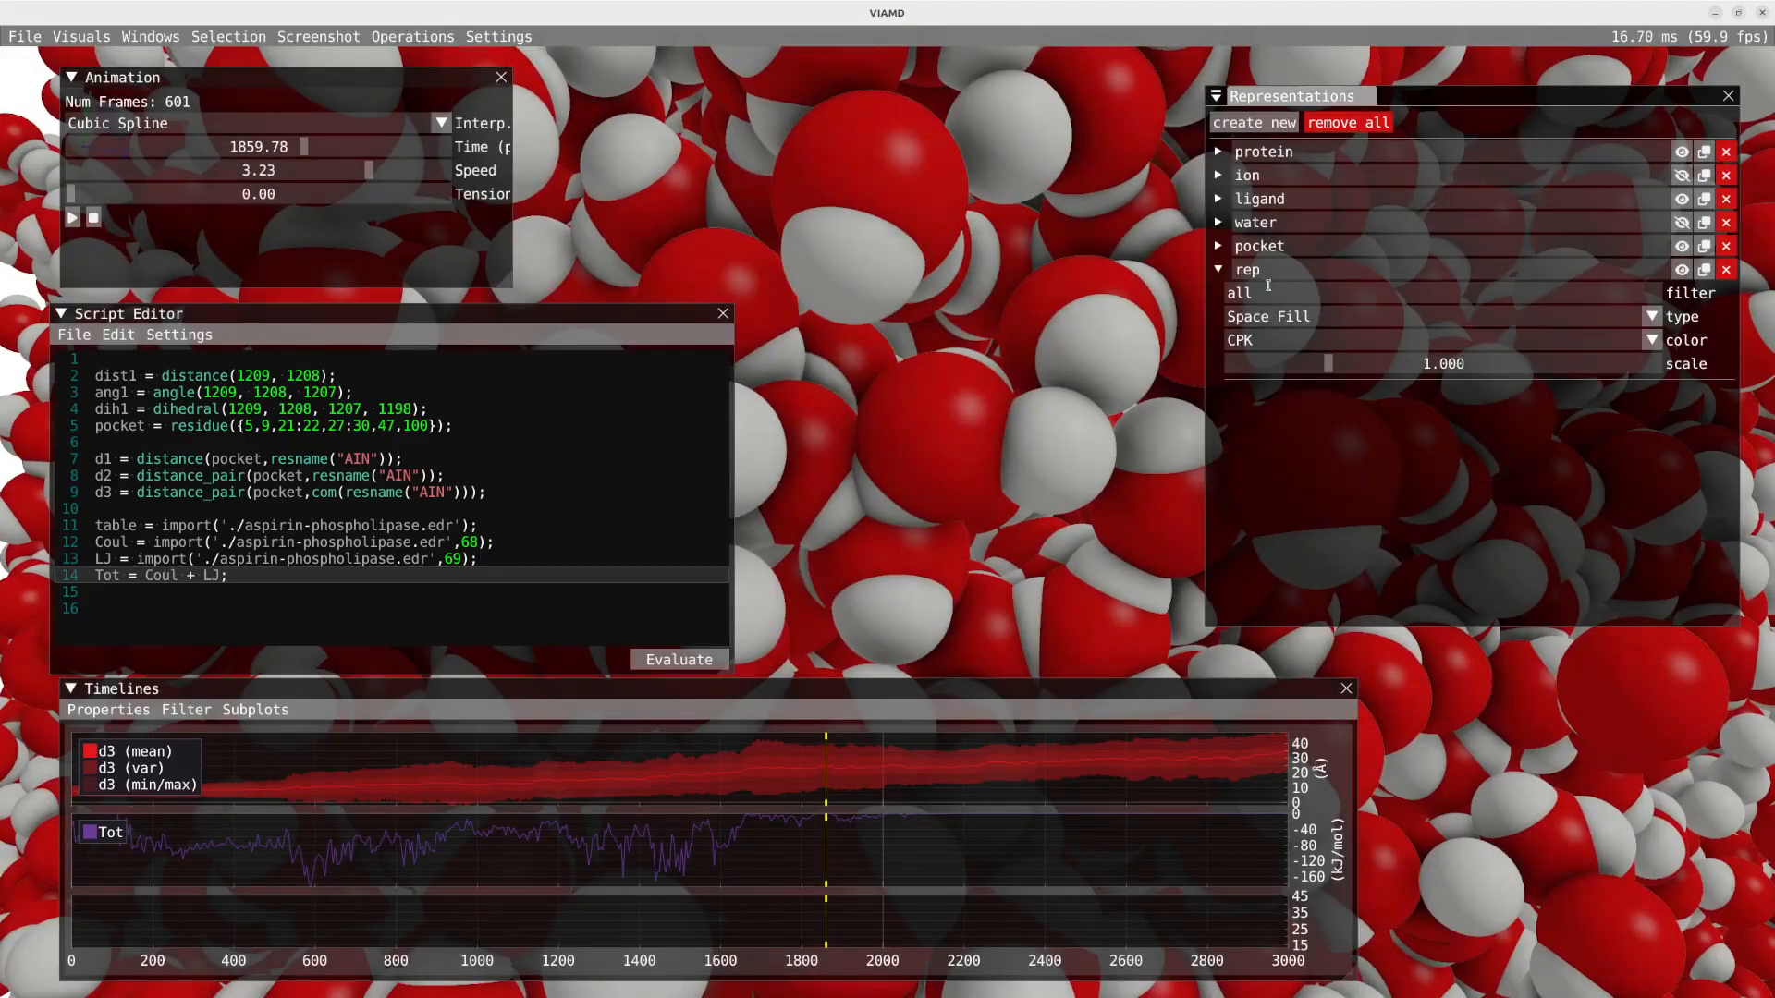
pyautogui.moveTo(1254, 294); pyautogui.dragTo(1216, 294)
pyautogui.write('resname("SOL") and within(5.0,')
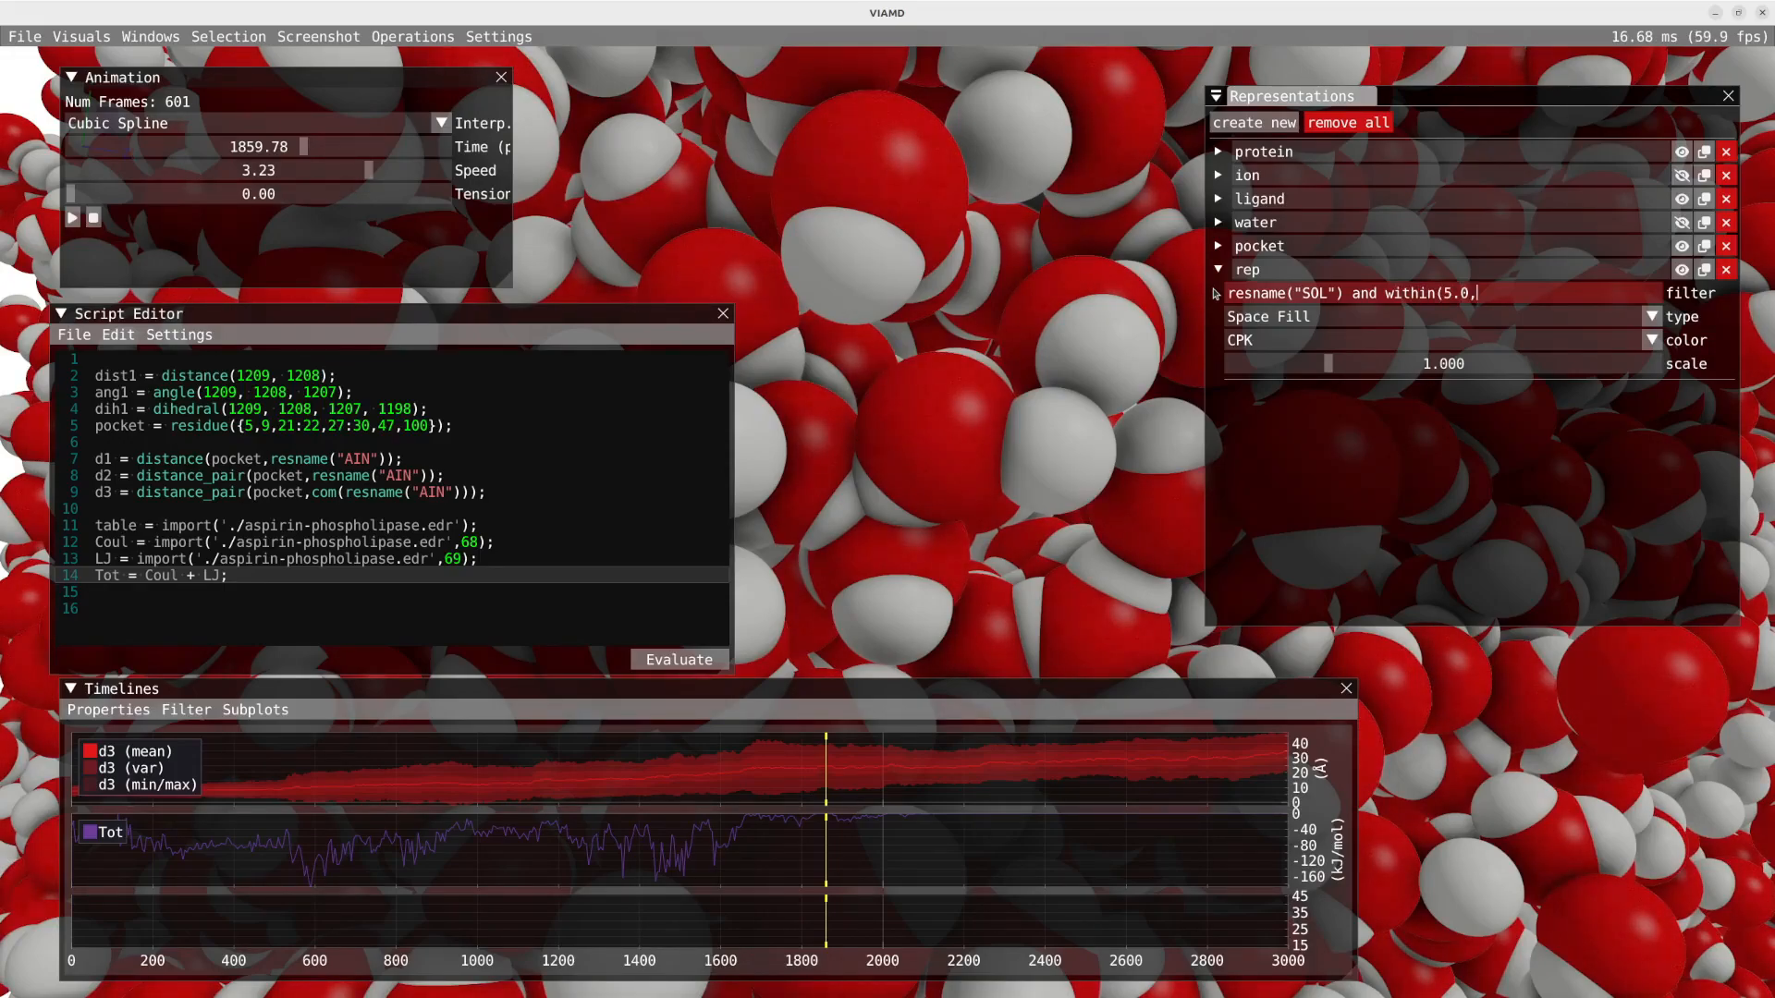
pyautogui.write('resname("AIN"))')
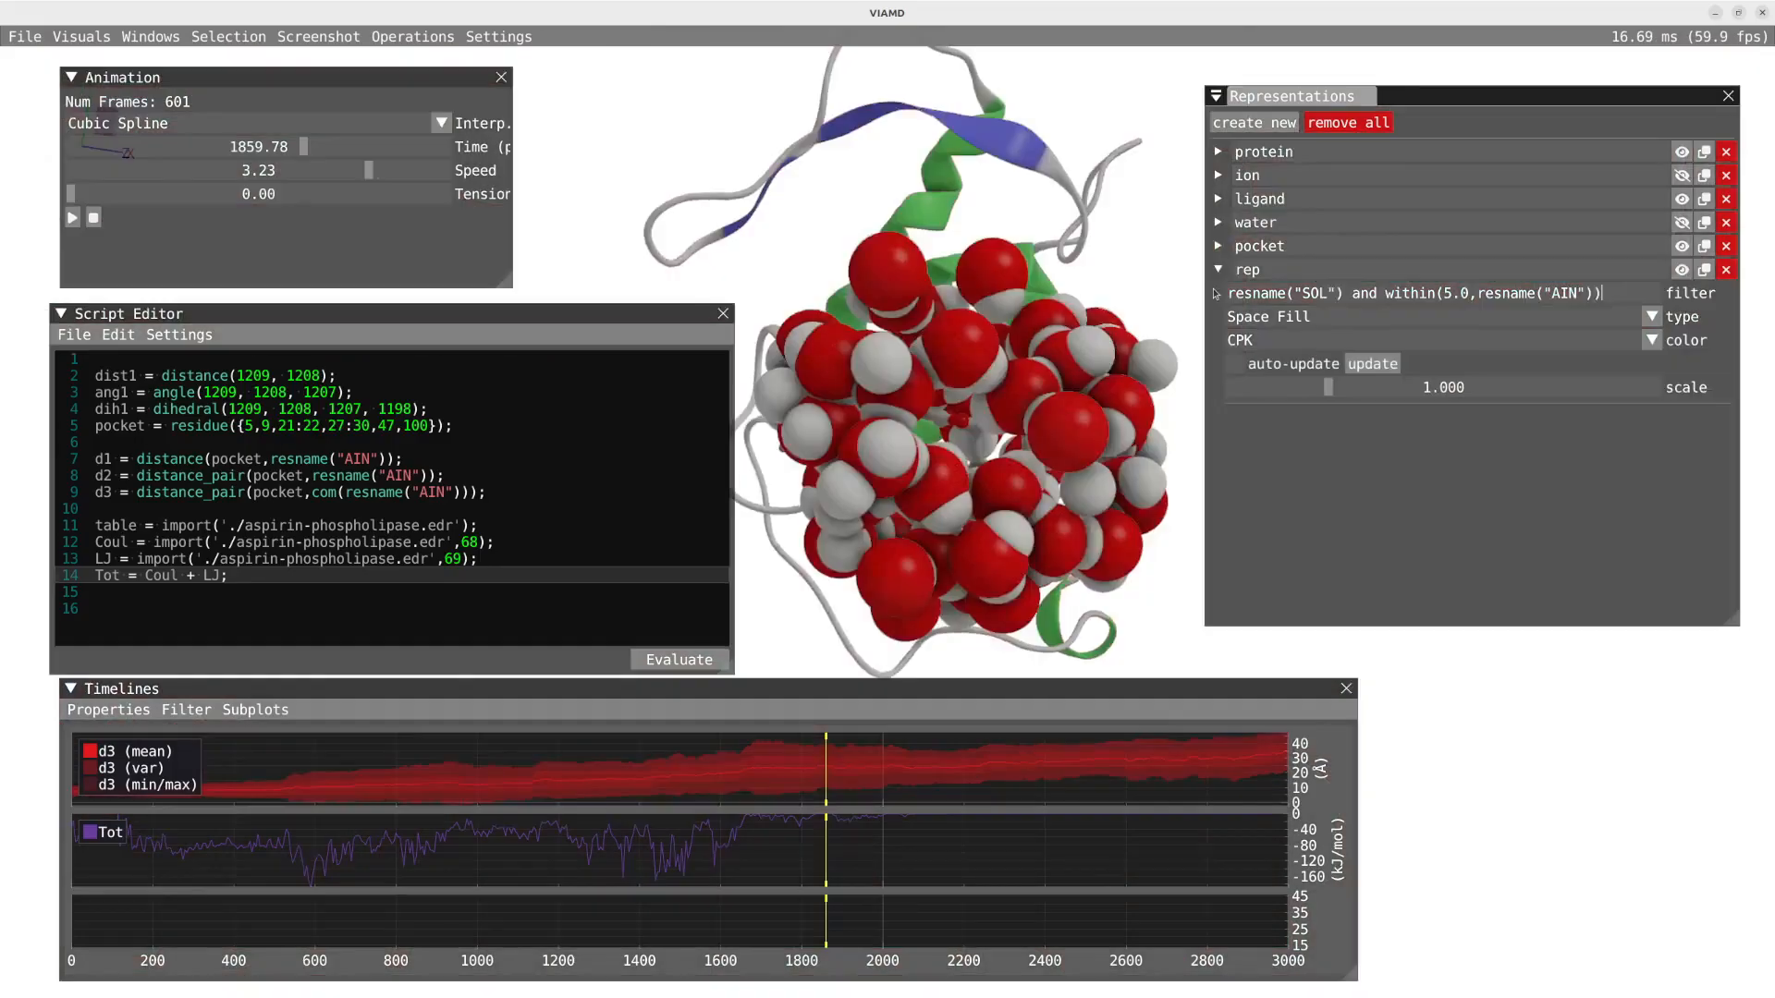
# Step: Change the new water representation's type to Licorice
pyautogui.click(1270, 340)
pyautogui.click(1257, 326)
pyautogui.click(1257, 325)
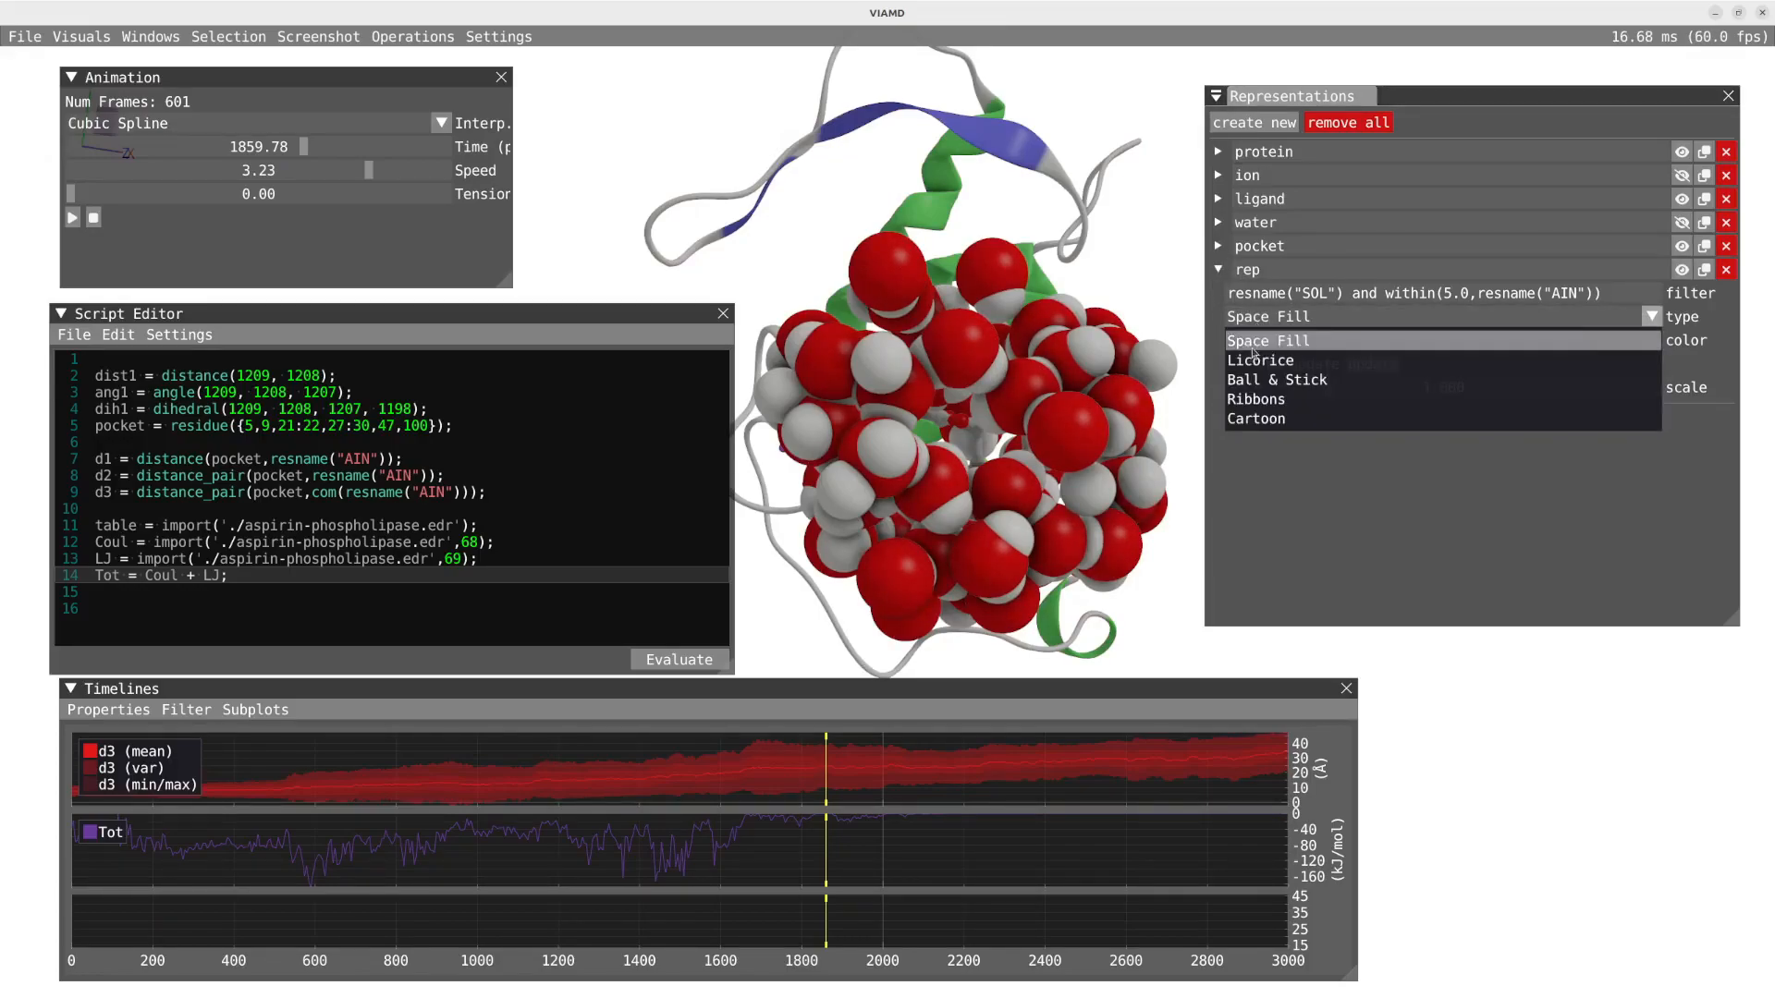
pyautogui.click(1249, 359)
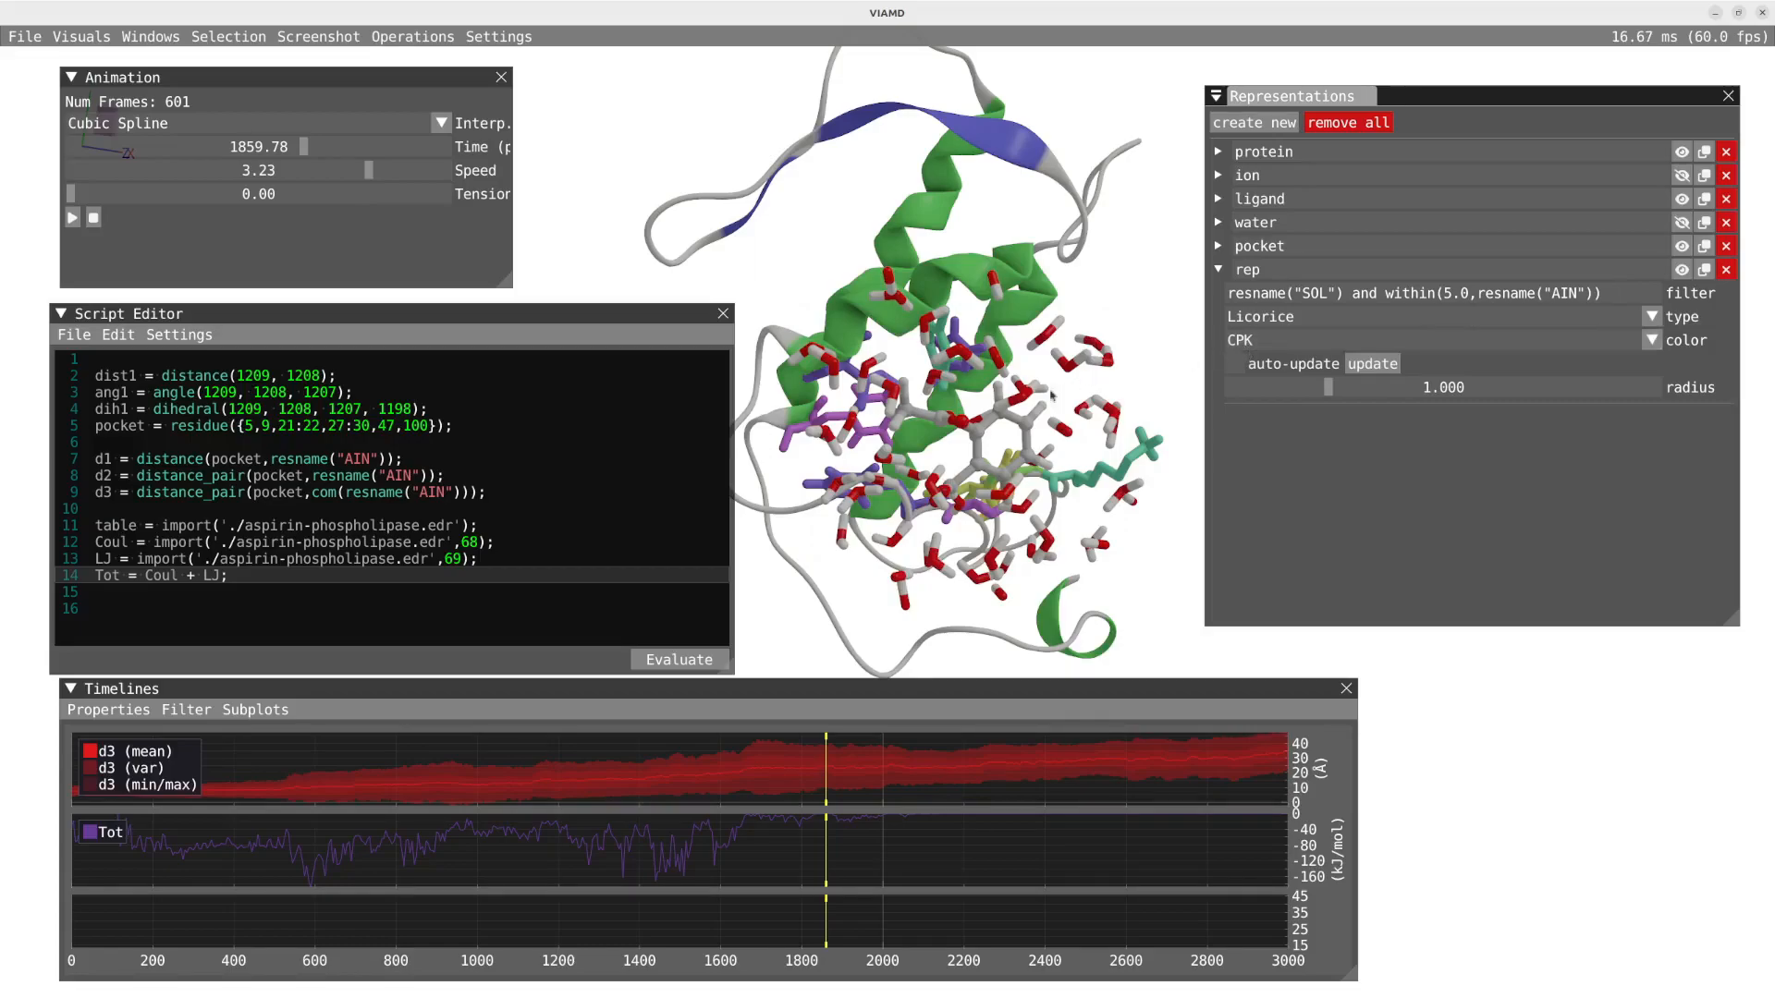
# Step: Wrap the water representation's filter in residue() so it reads residue(resname("SOL") and within(5.0,resname("AIN")))
pyautogui.moveTo(925, 471); pyautogui.dragTo(1006, 440)
pyautogui.scroll(5, 1006, 440)
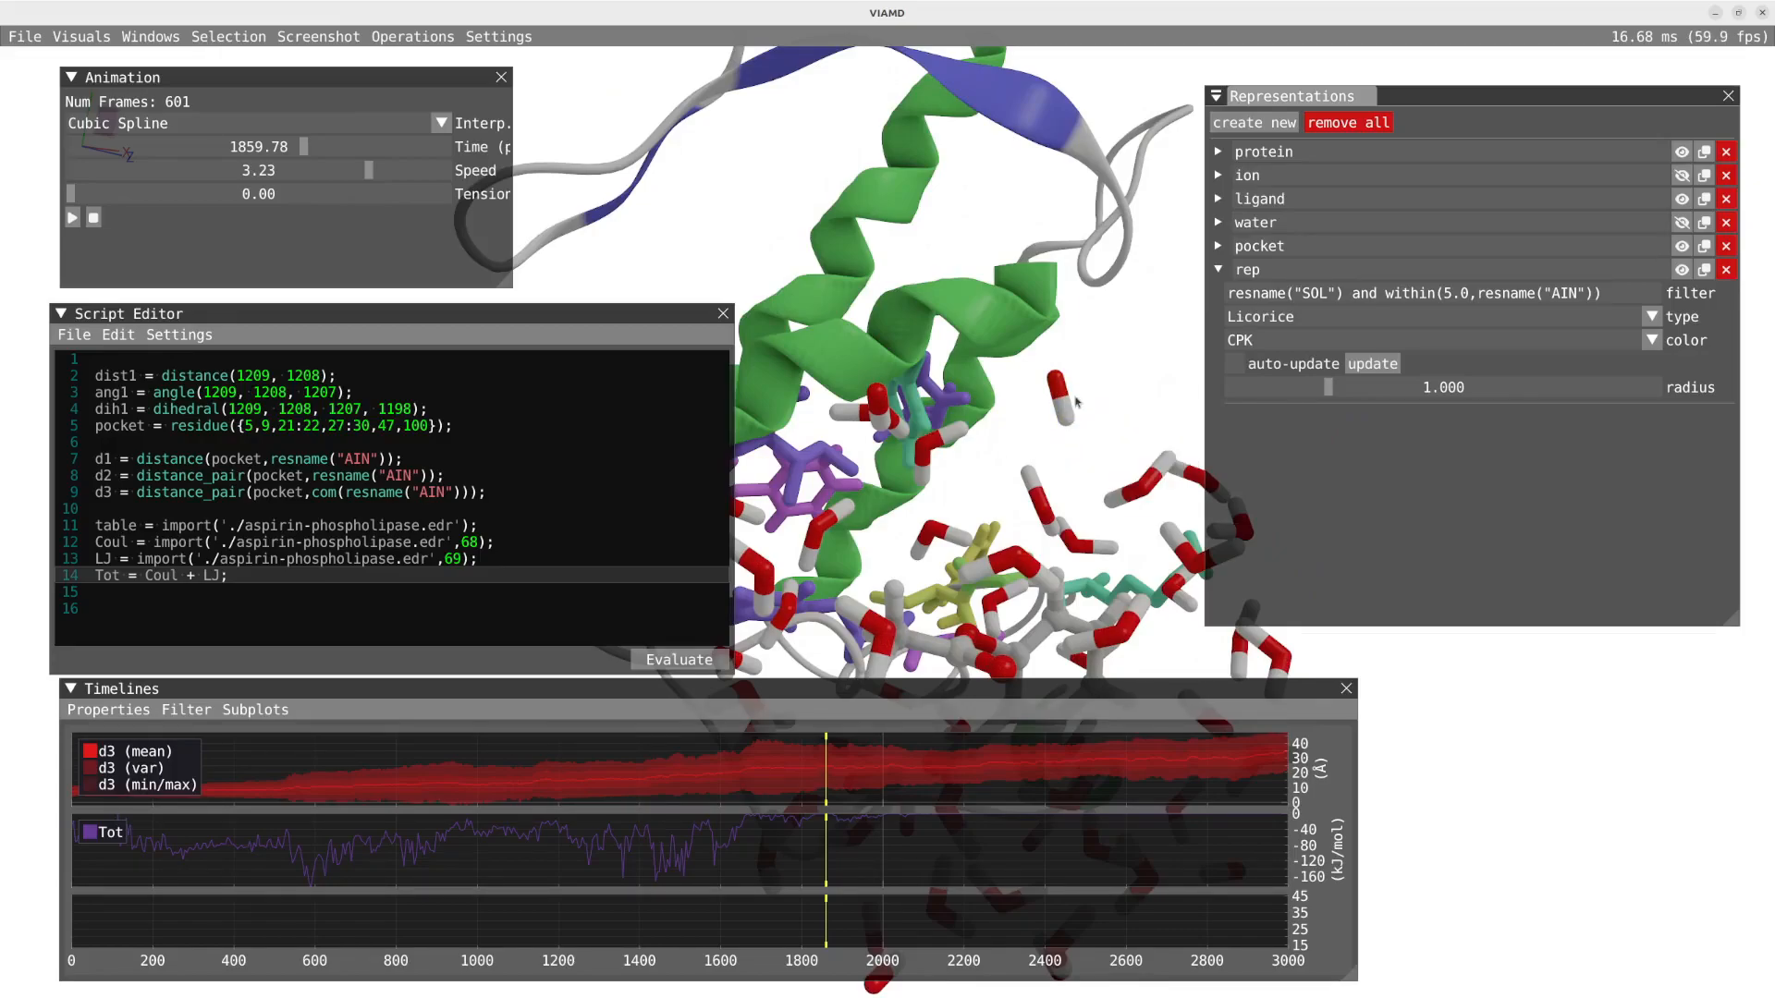
pyautogui.moveTo(1063, 459); pyautogui.dragTo(1074, 404)
pyautogui.scroll(-2, 1065, 377)
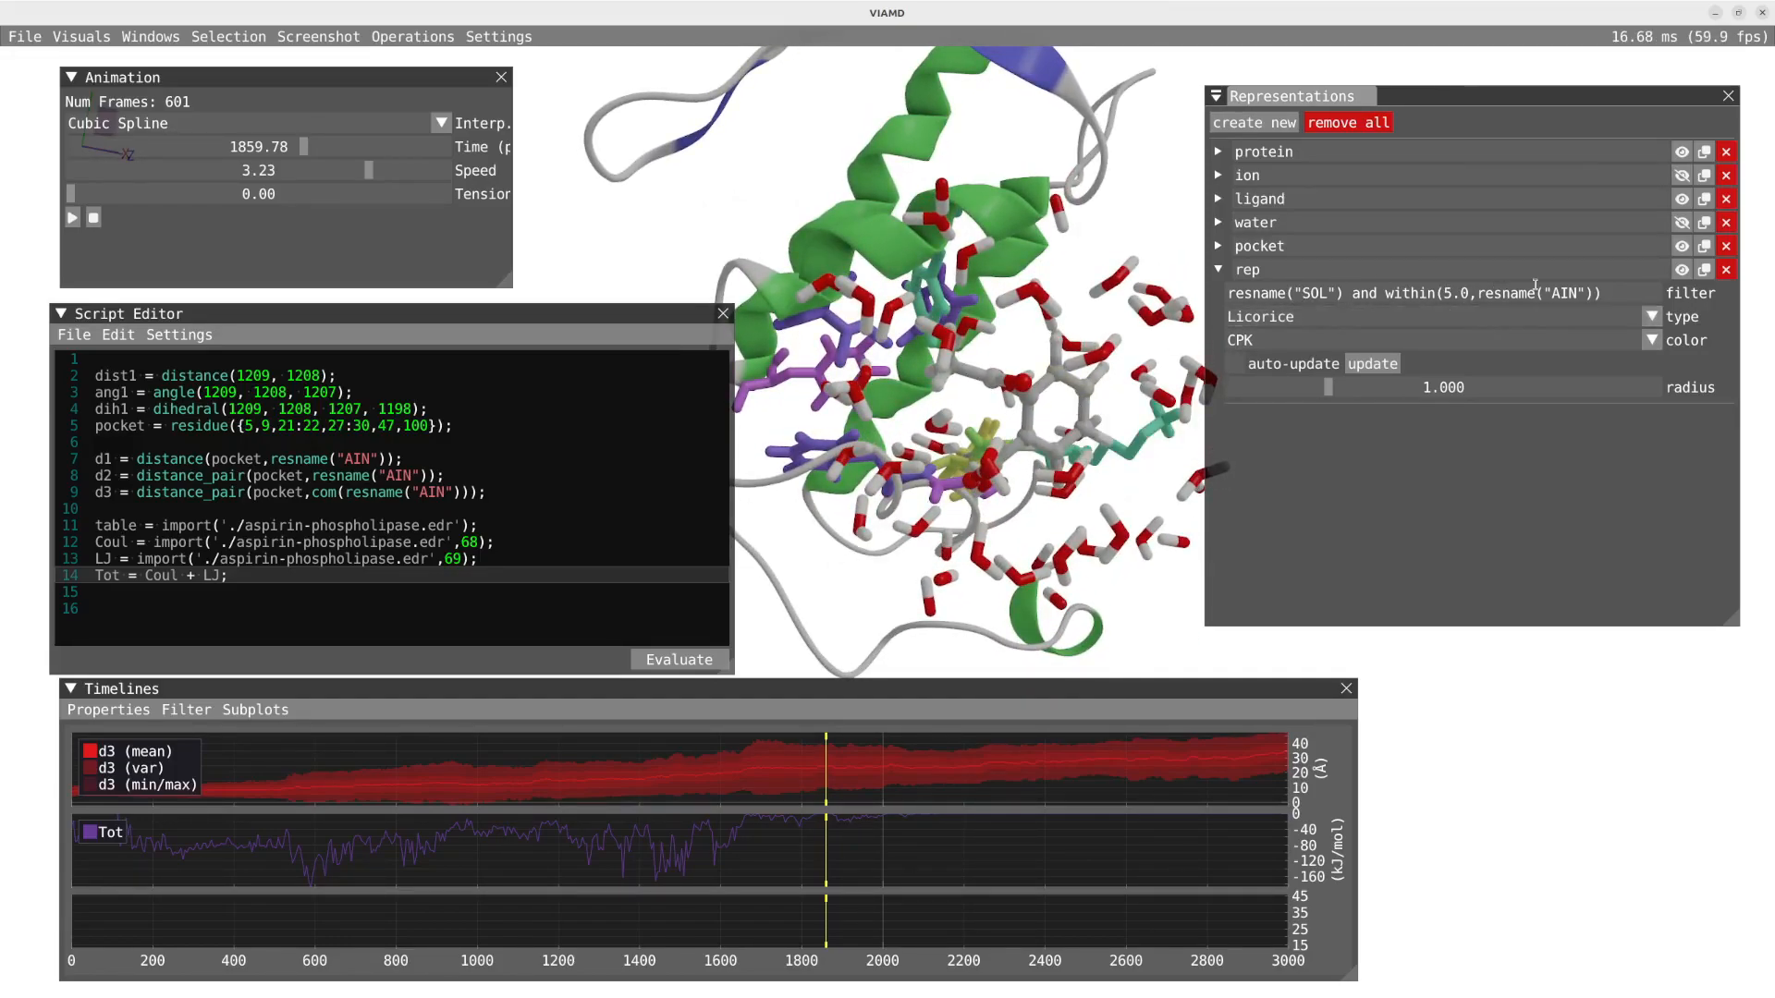
pyautogui.click(1228, 296)
pyautogui.write('resi')
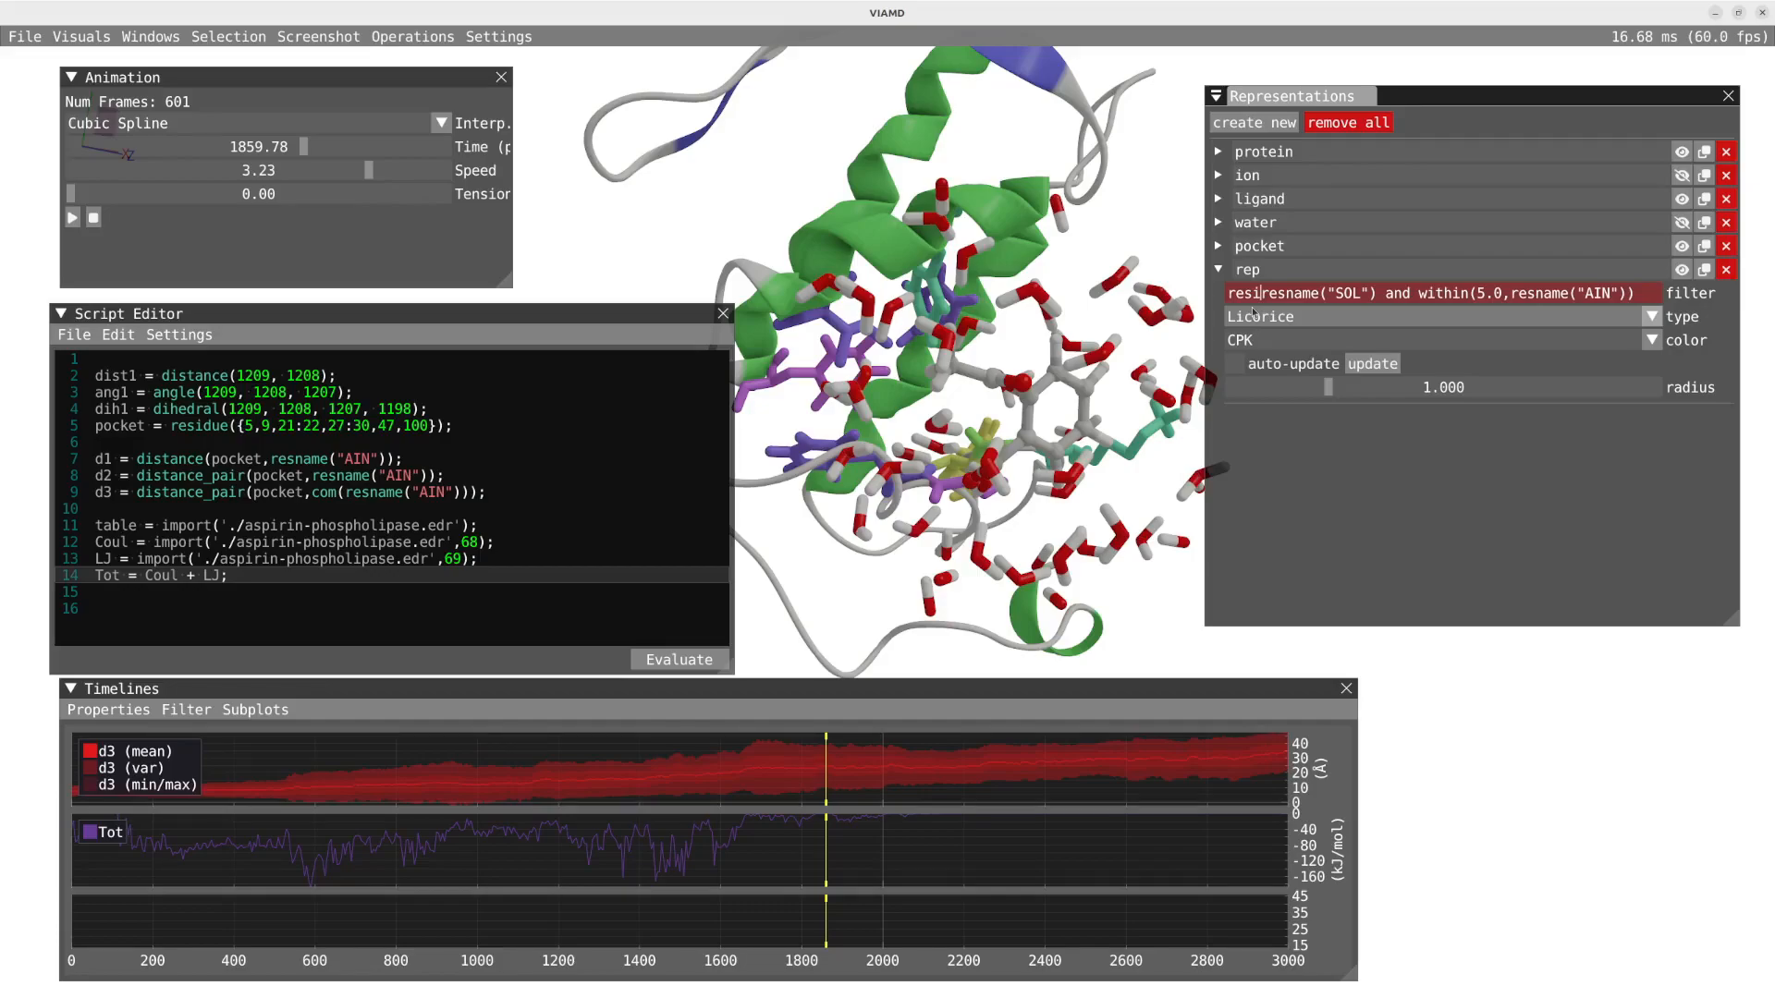
pyautogui.write('due(')
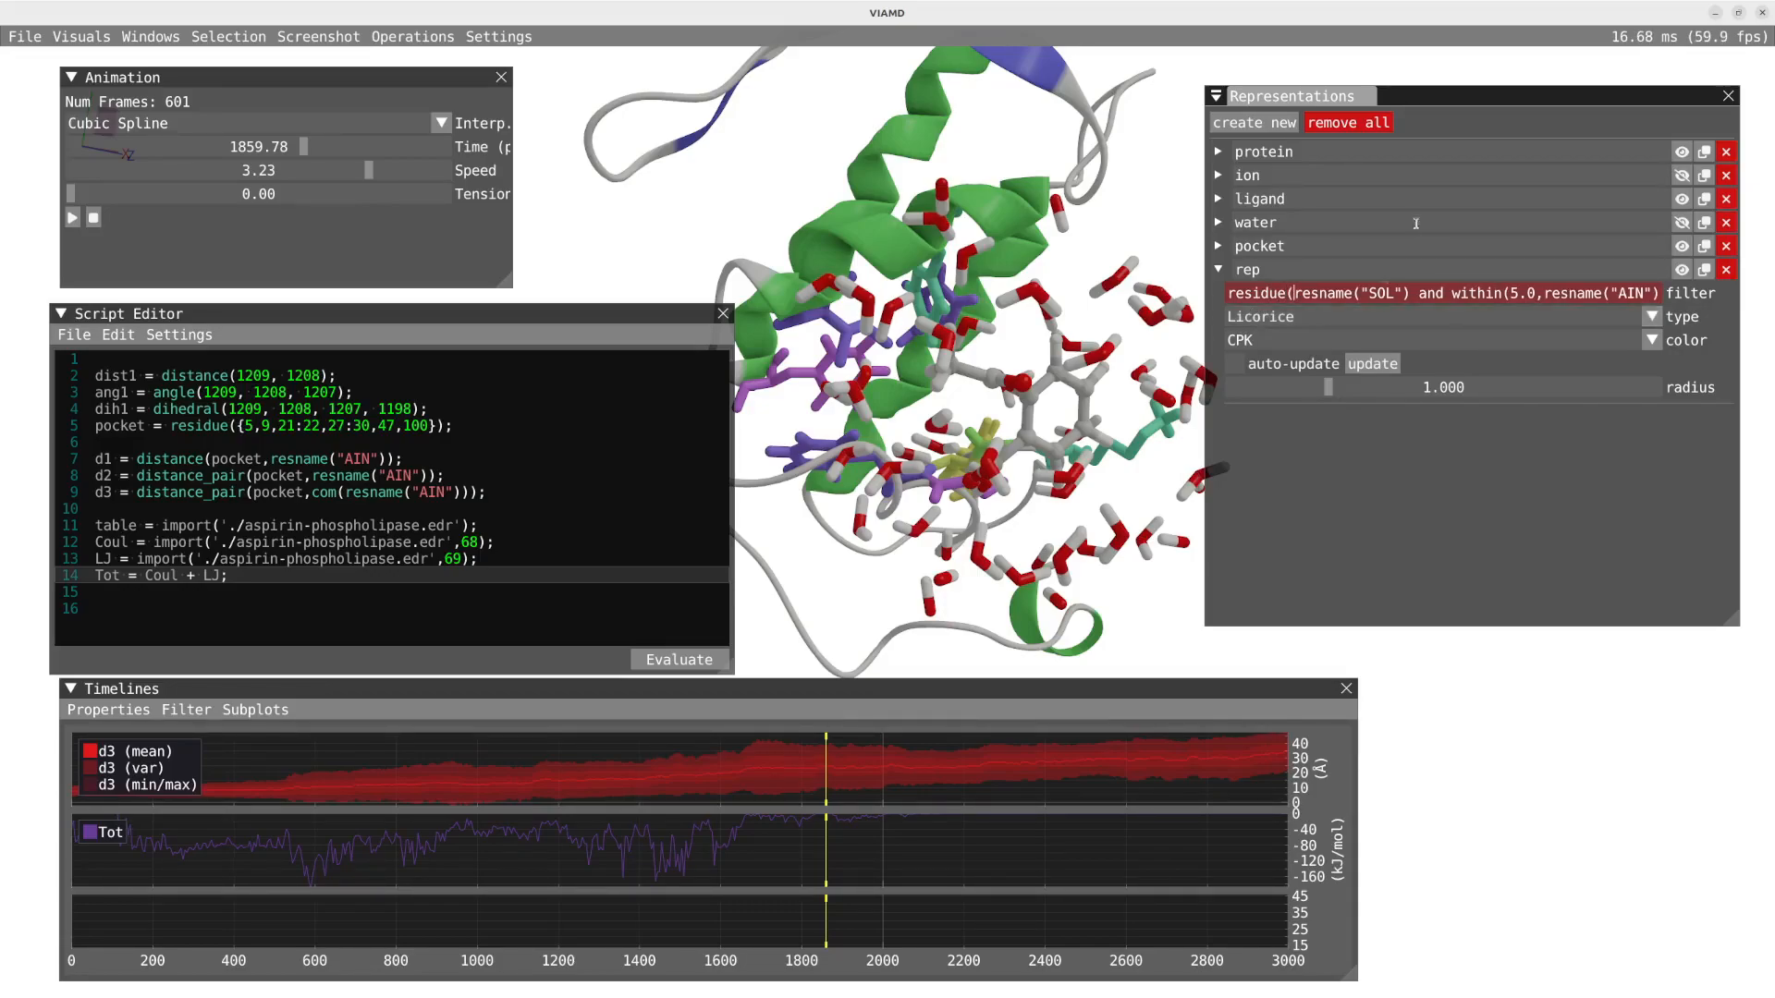
pyautogui.moveTo(1628, 293); pyautogui.dragTo(1635, 290)
pyautogui.click(1604, 288)
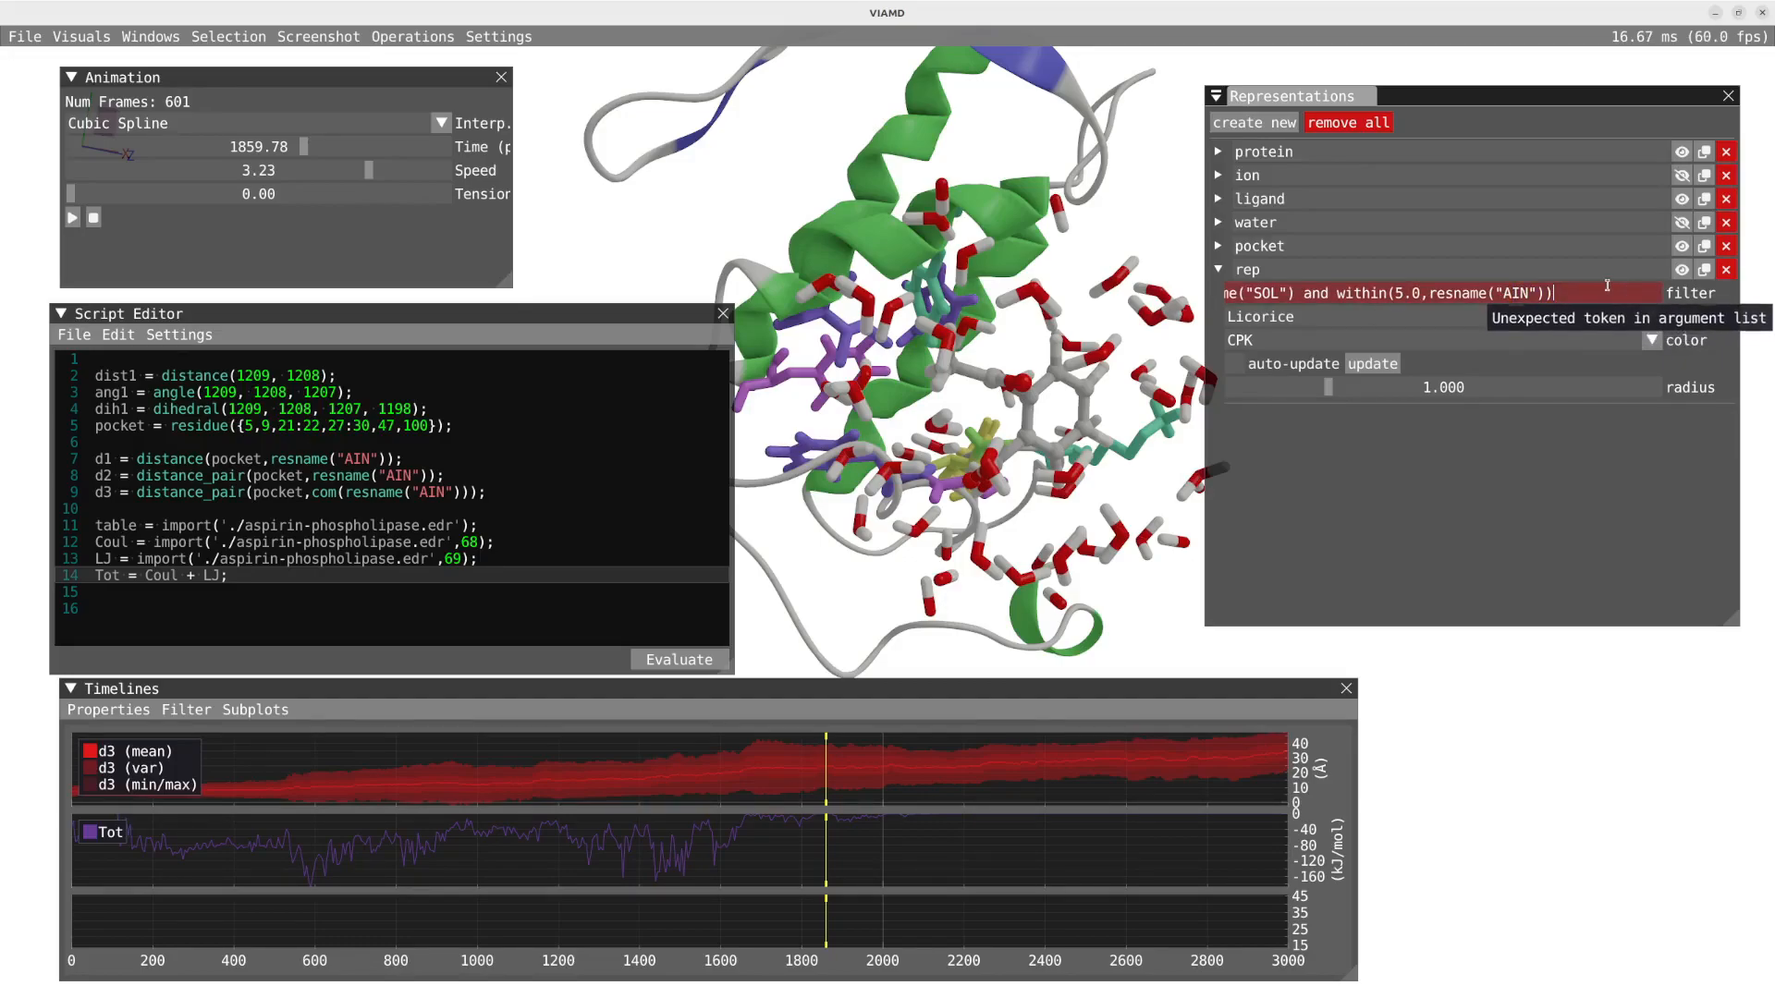
pyautogui.write(')')
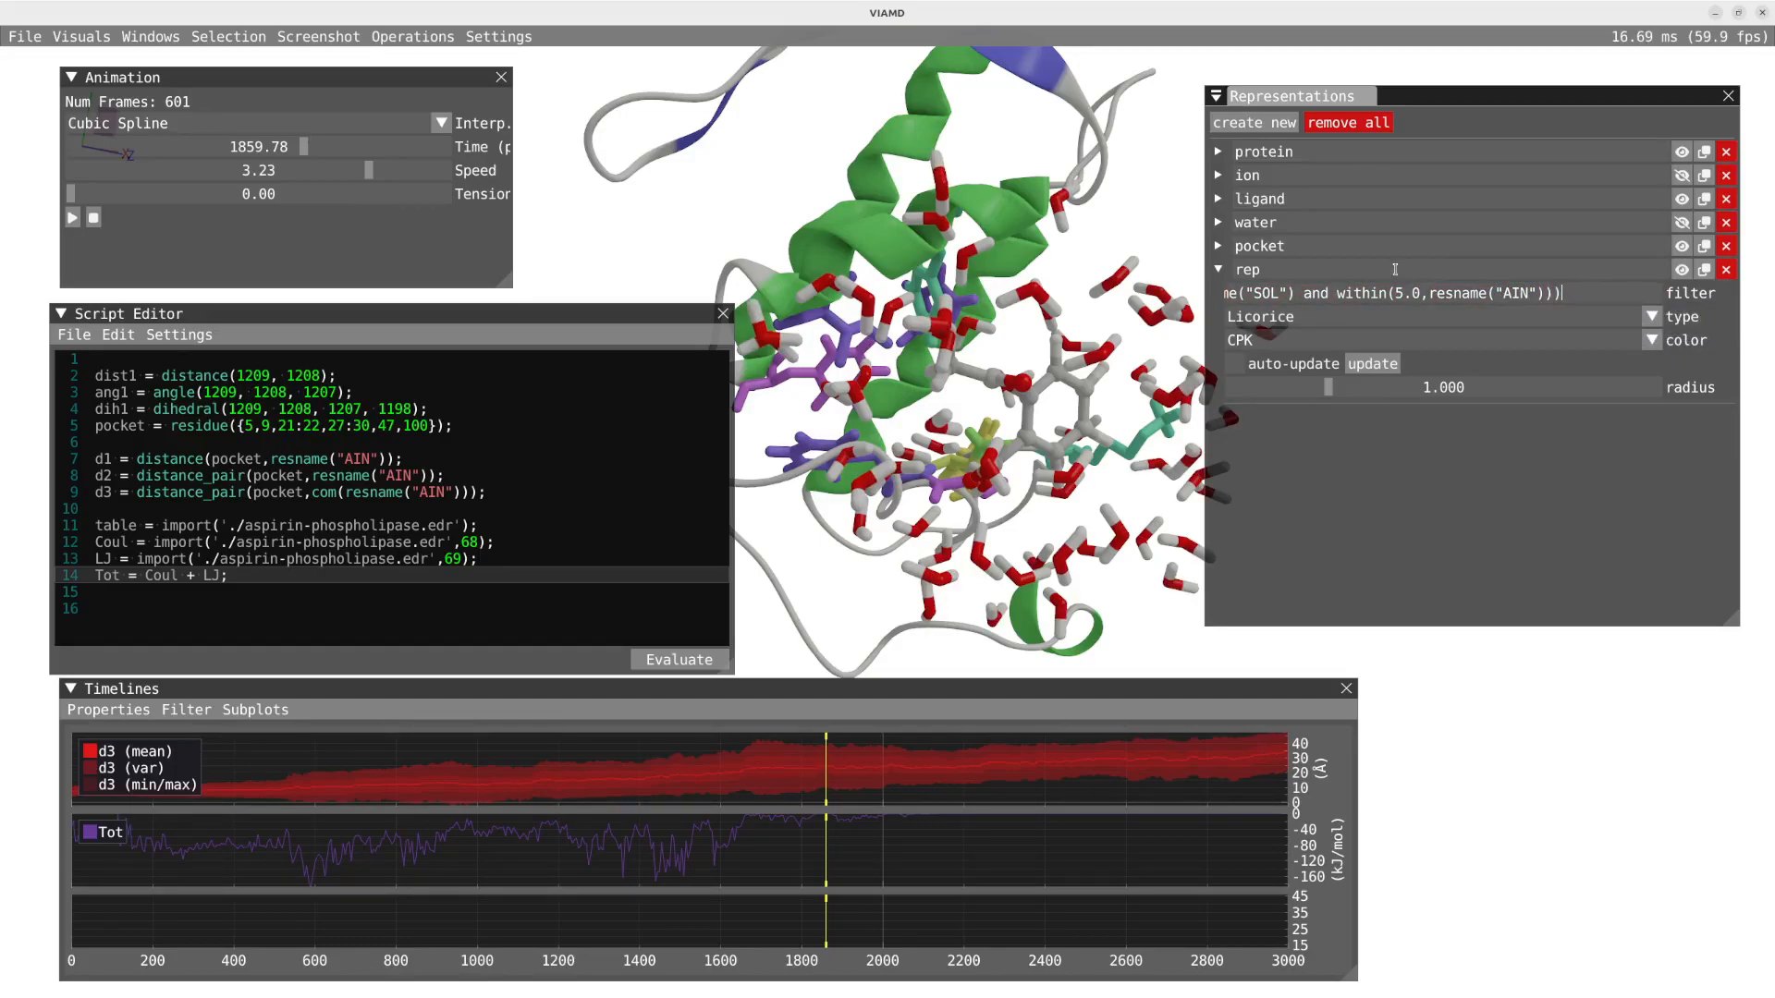
pyautogui.moveTo(1294, 297); pyautogui.dragTo(1185, 287)
pyautogui.click(1280, 288)
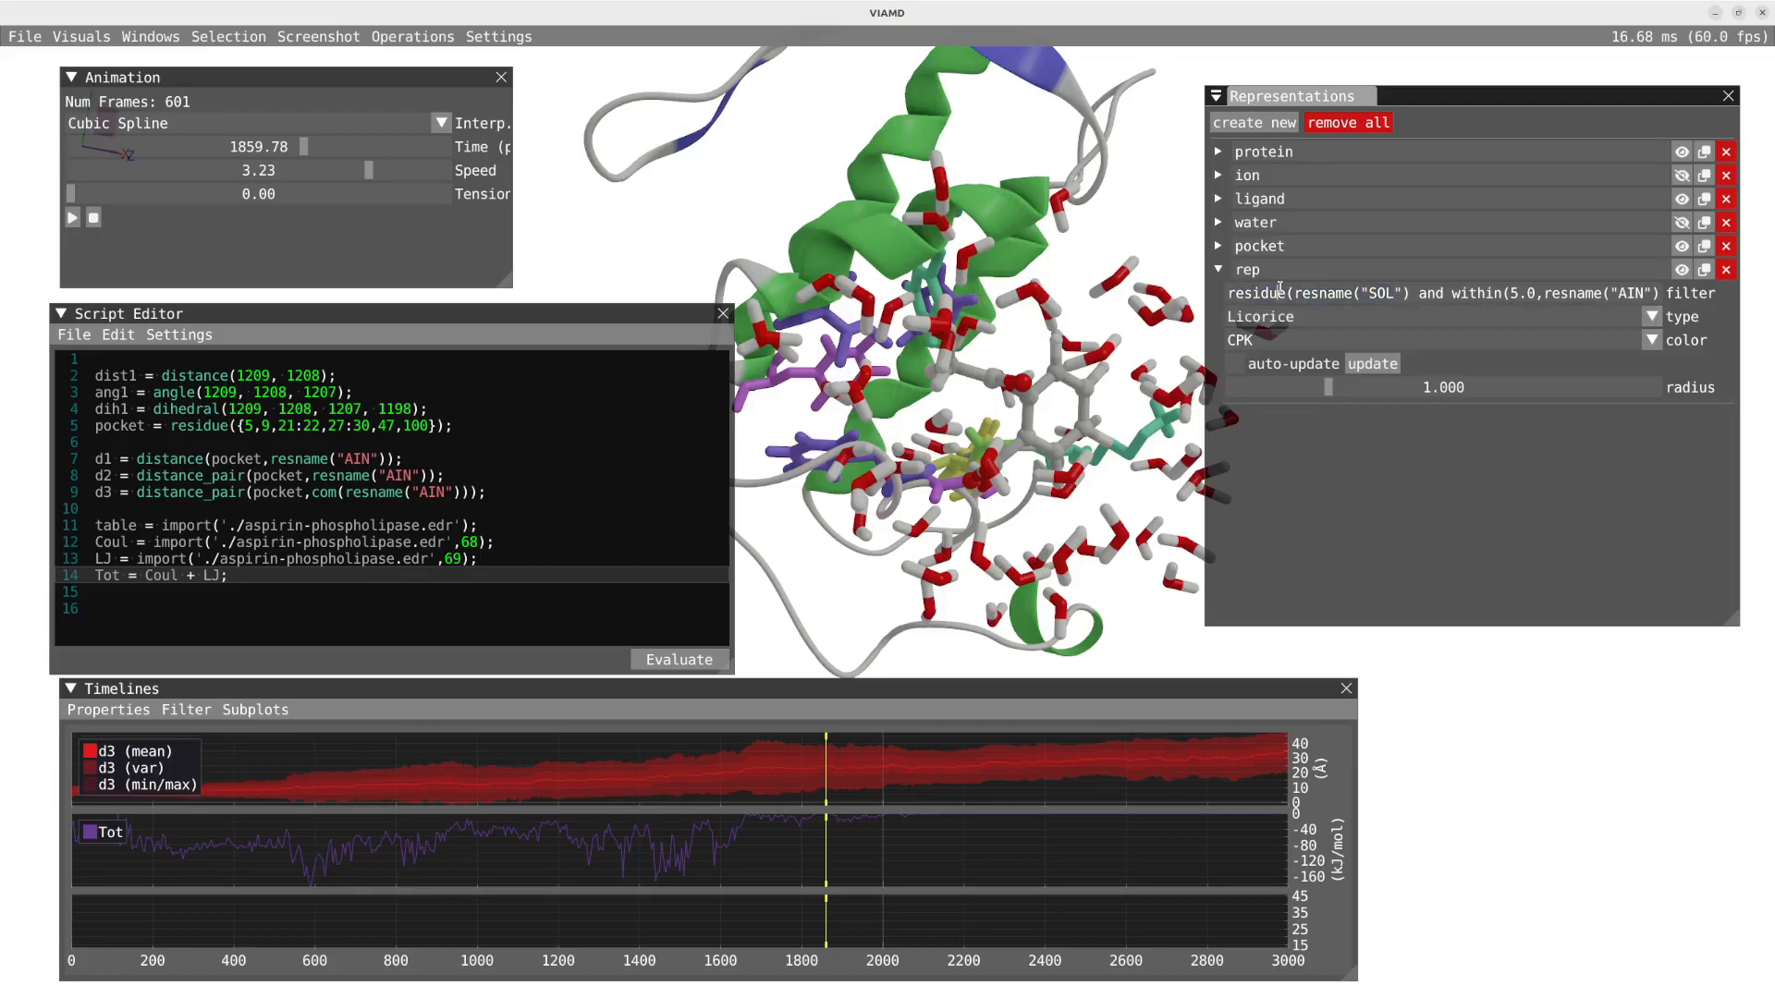
# Step: Play the trajectory with auto-update enabled for the water representation, and pause it at about 2168 ps
pyautogui.moveTo(1058, 198); pyautogui.dragTo(1068, 236)
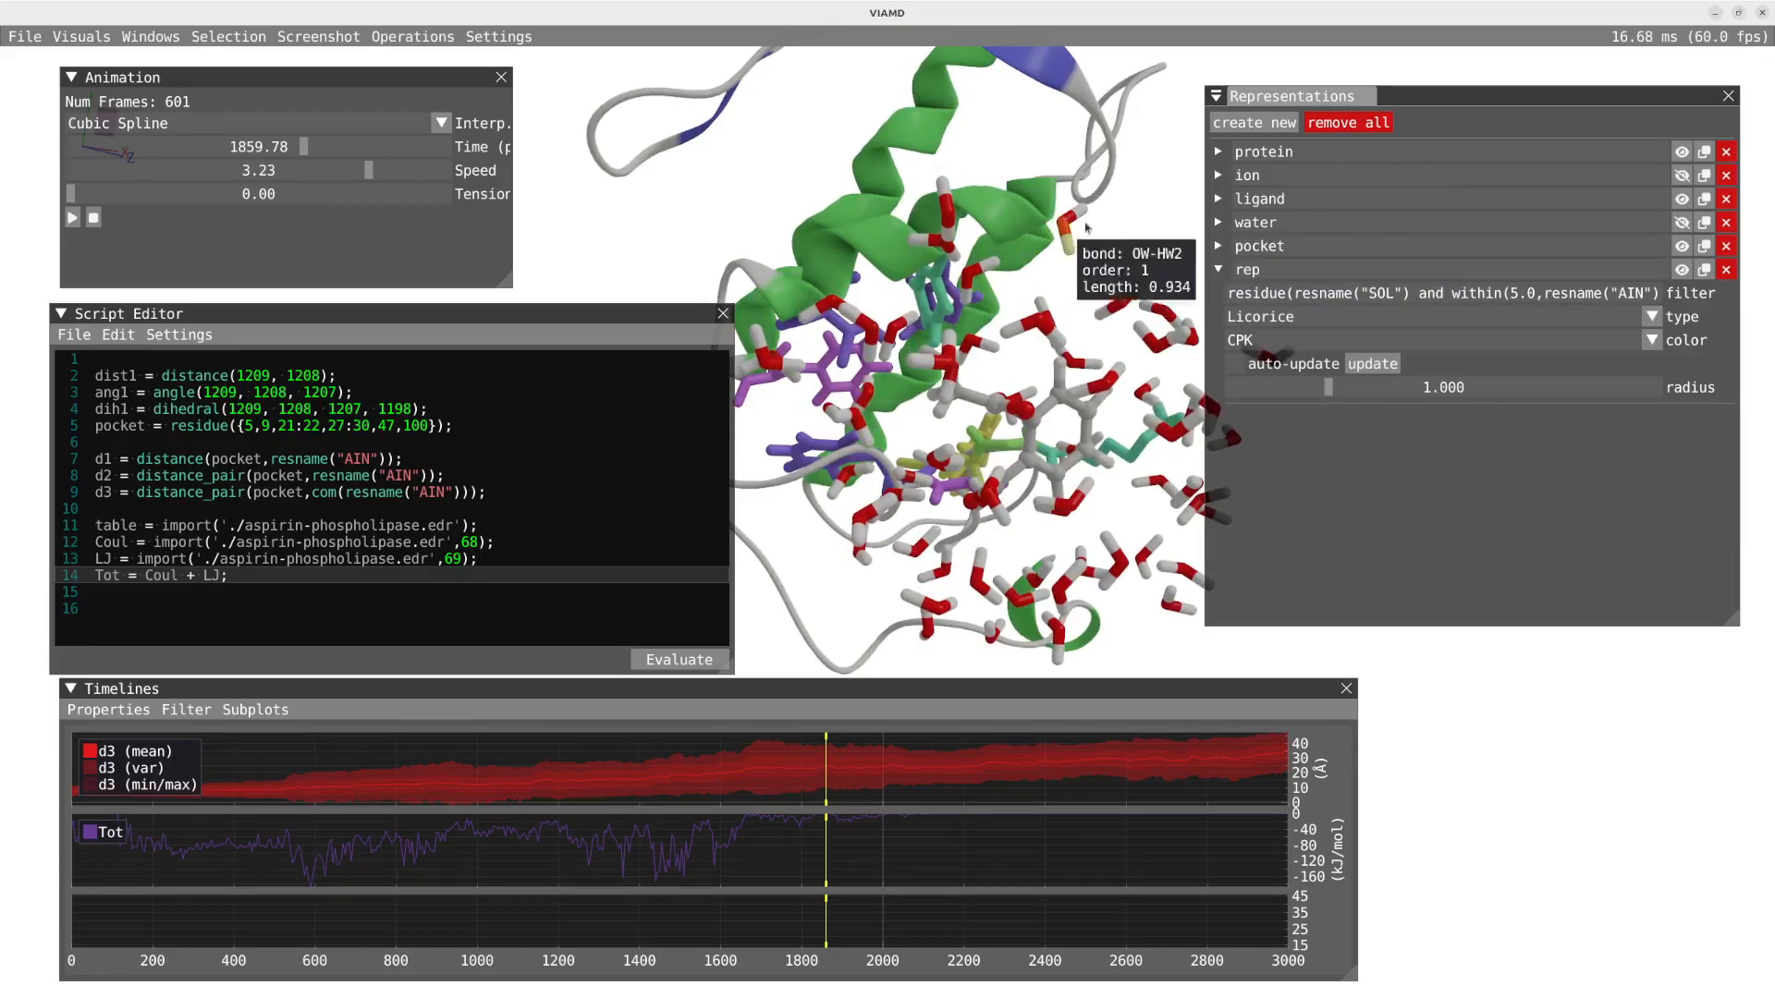
pyautogui.moveTo(1101, 356); pyautogui.dragTo(1154, 470)
pyautogui.moveTo(1126, 602); pyautogui.dragTo(1107, 597)
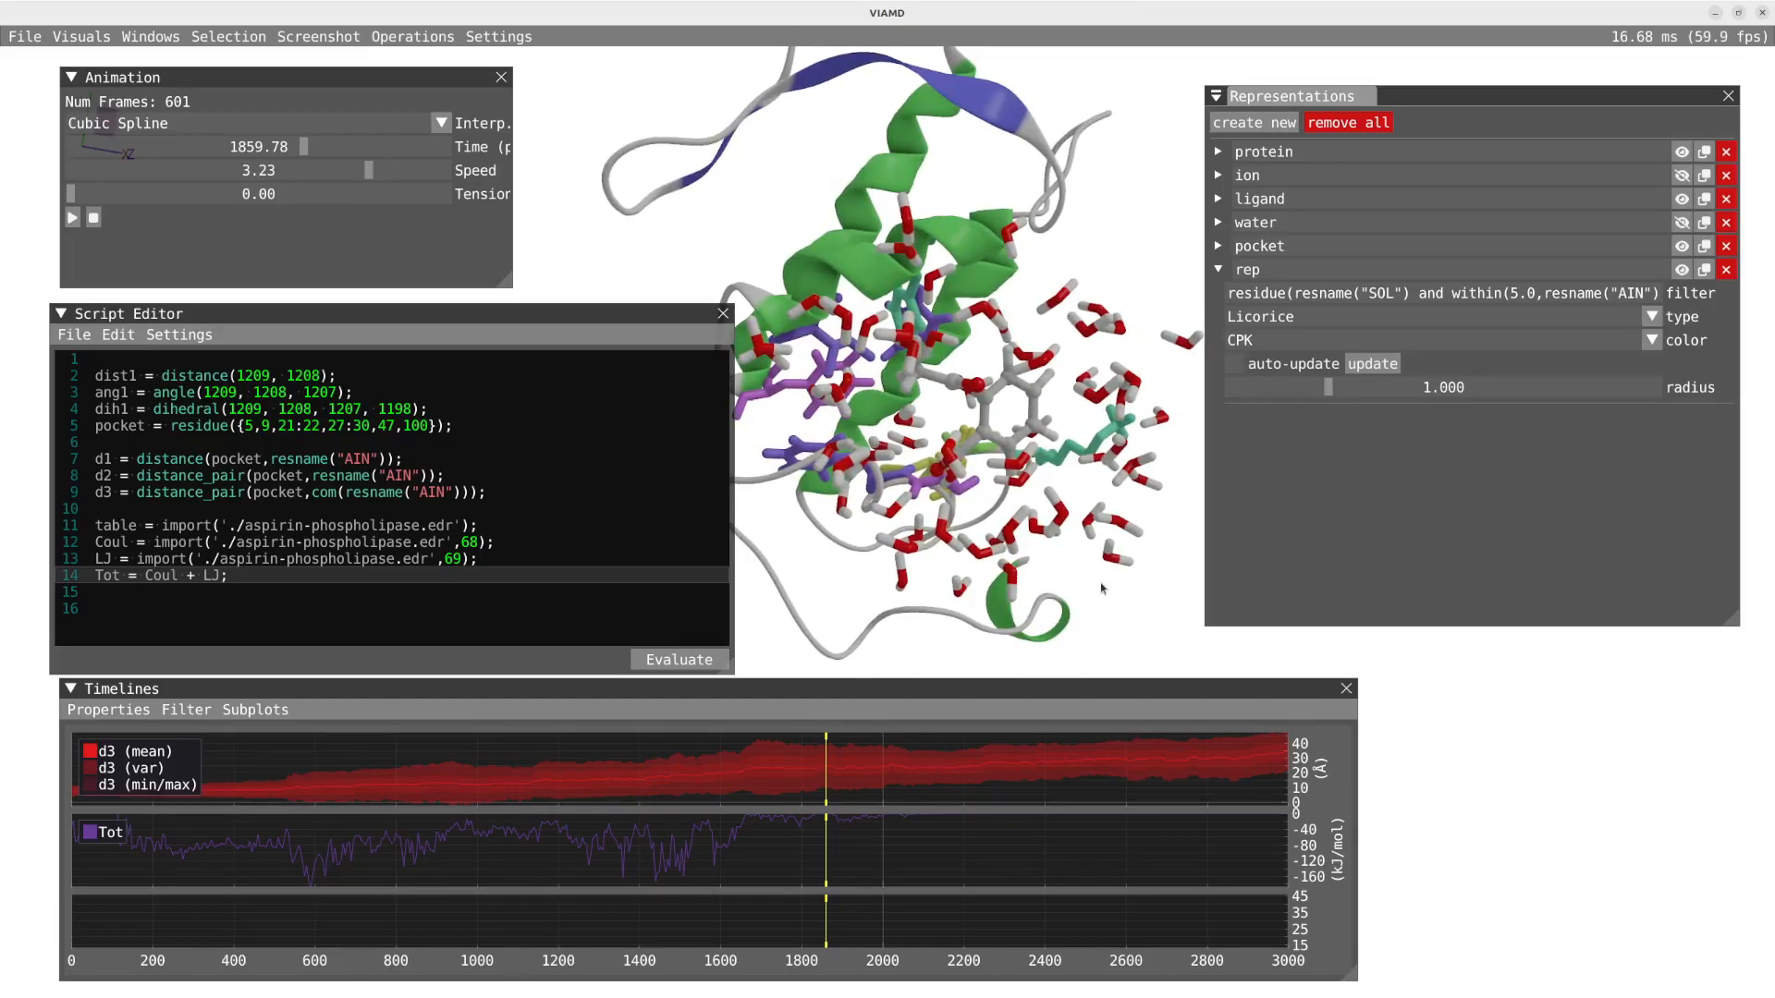
pyautogui.press('space')
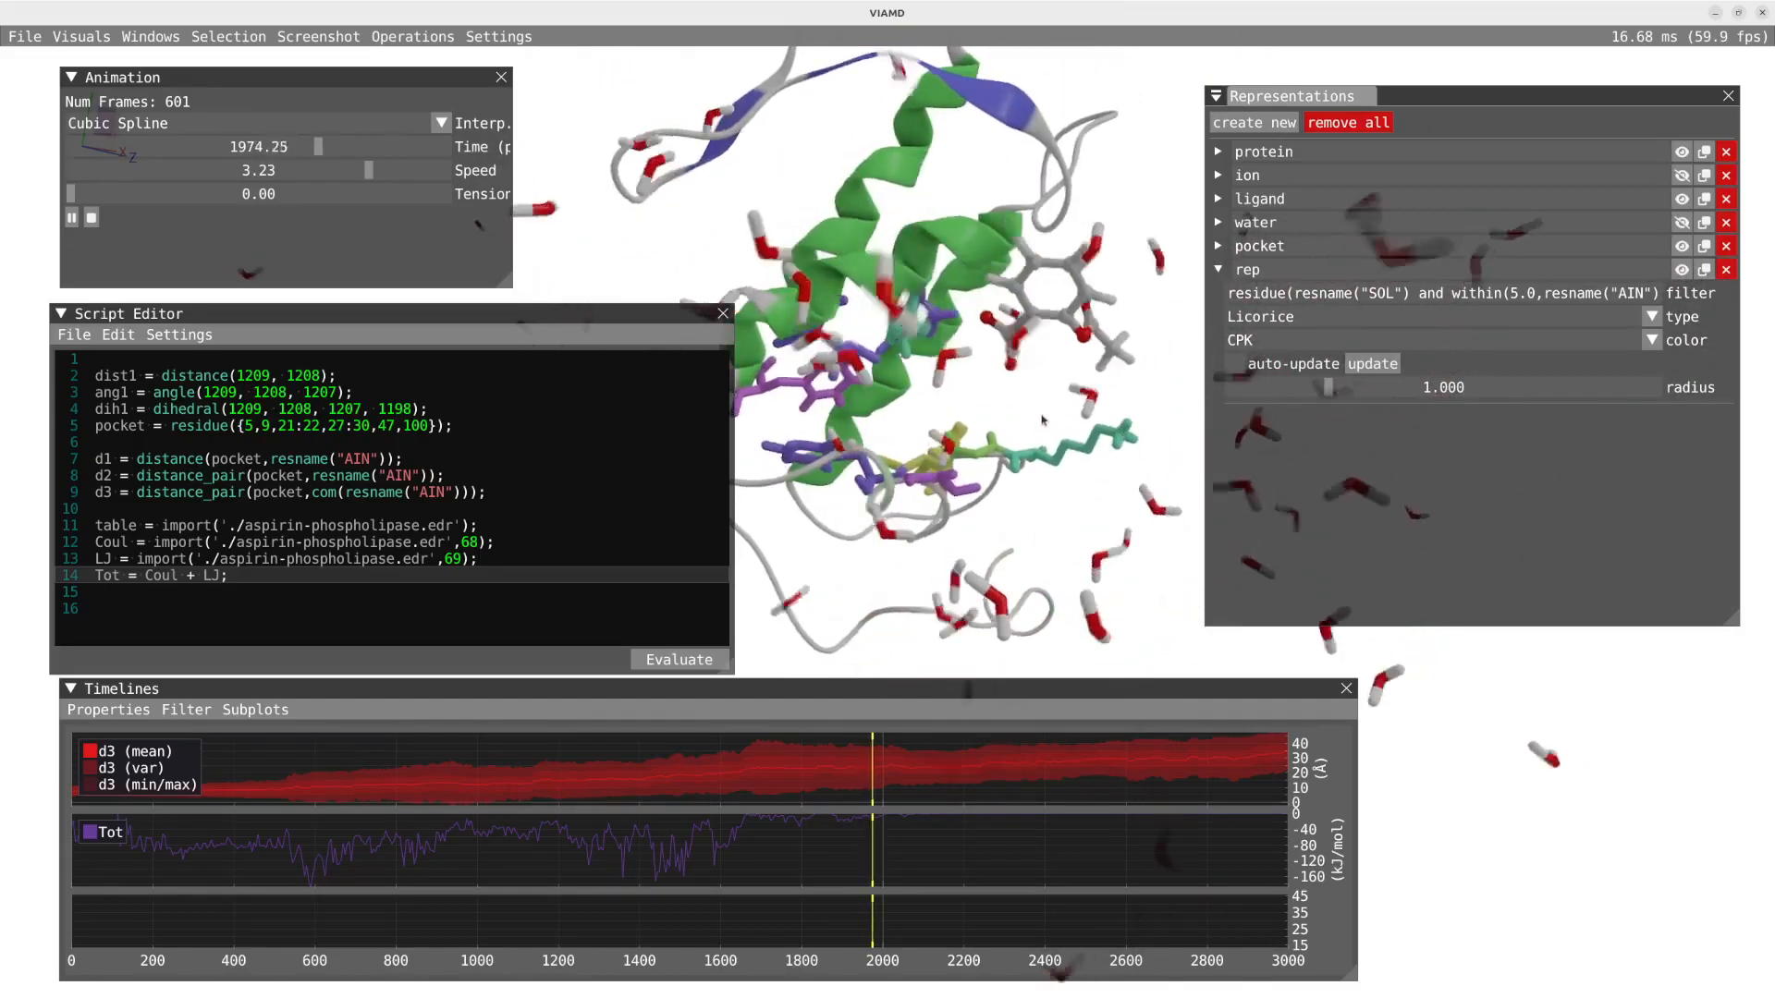
pyautogui.click(1235, 363)
pyautogui.moveTo(1114, 413); pyautogui.dragTo(980, 481, button='right')
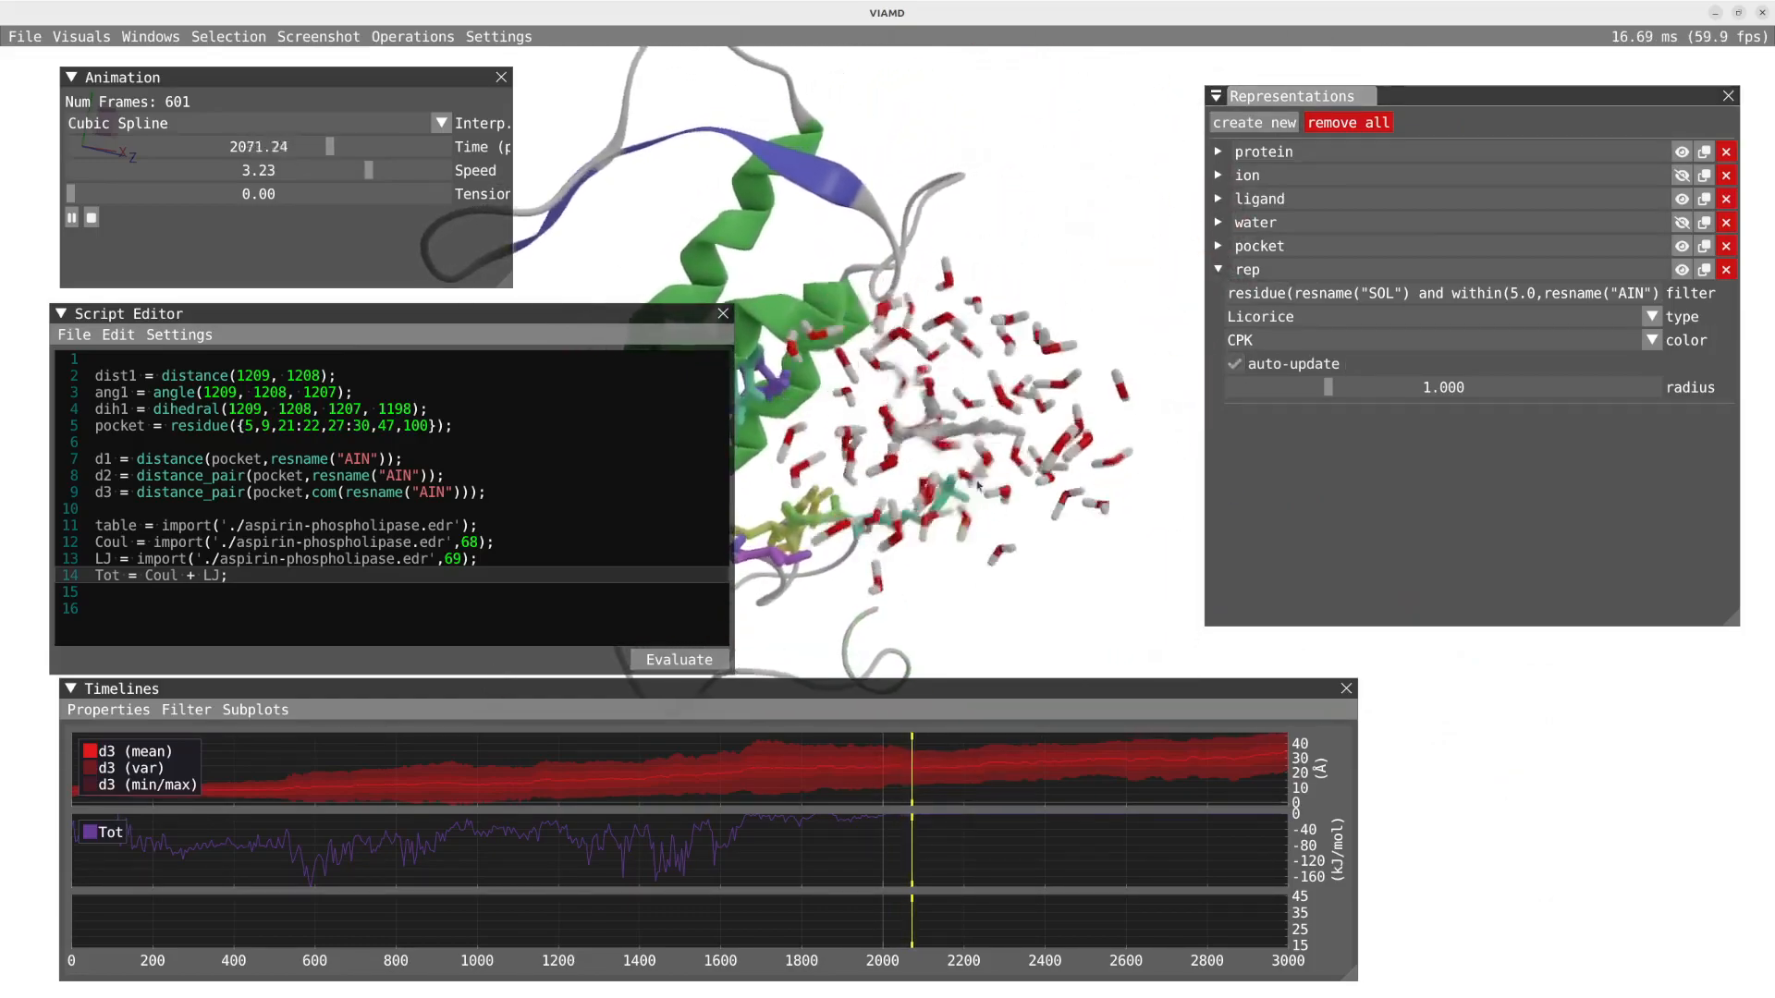
pyautogui.scroll(-1, 979, 481)
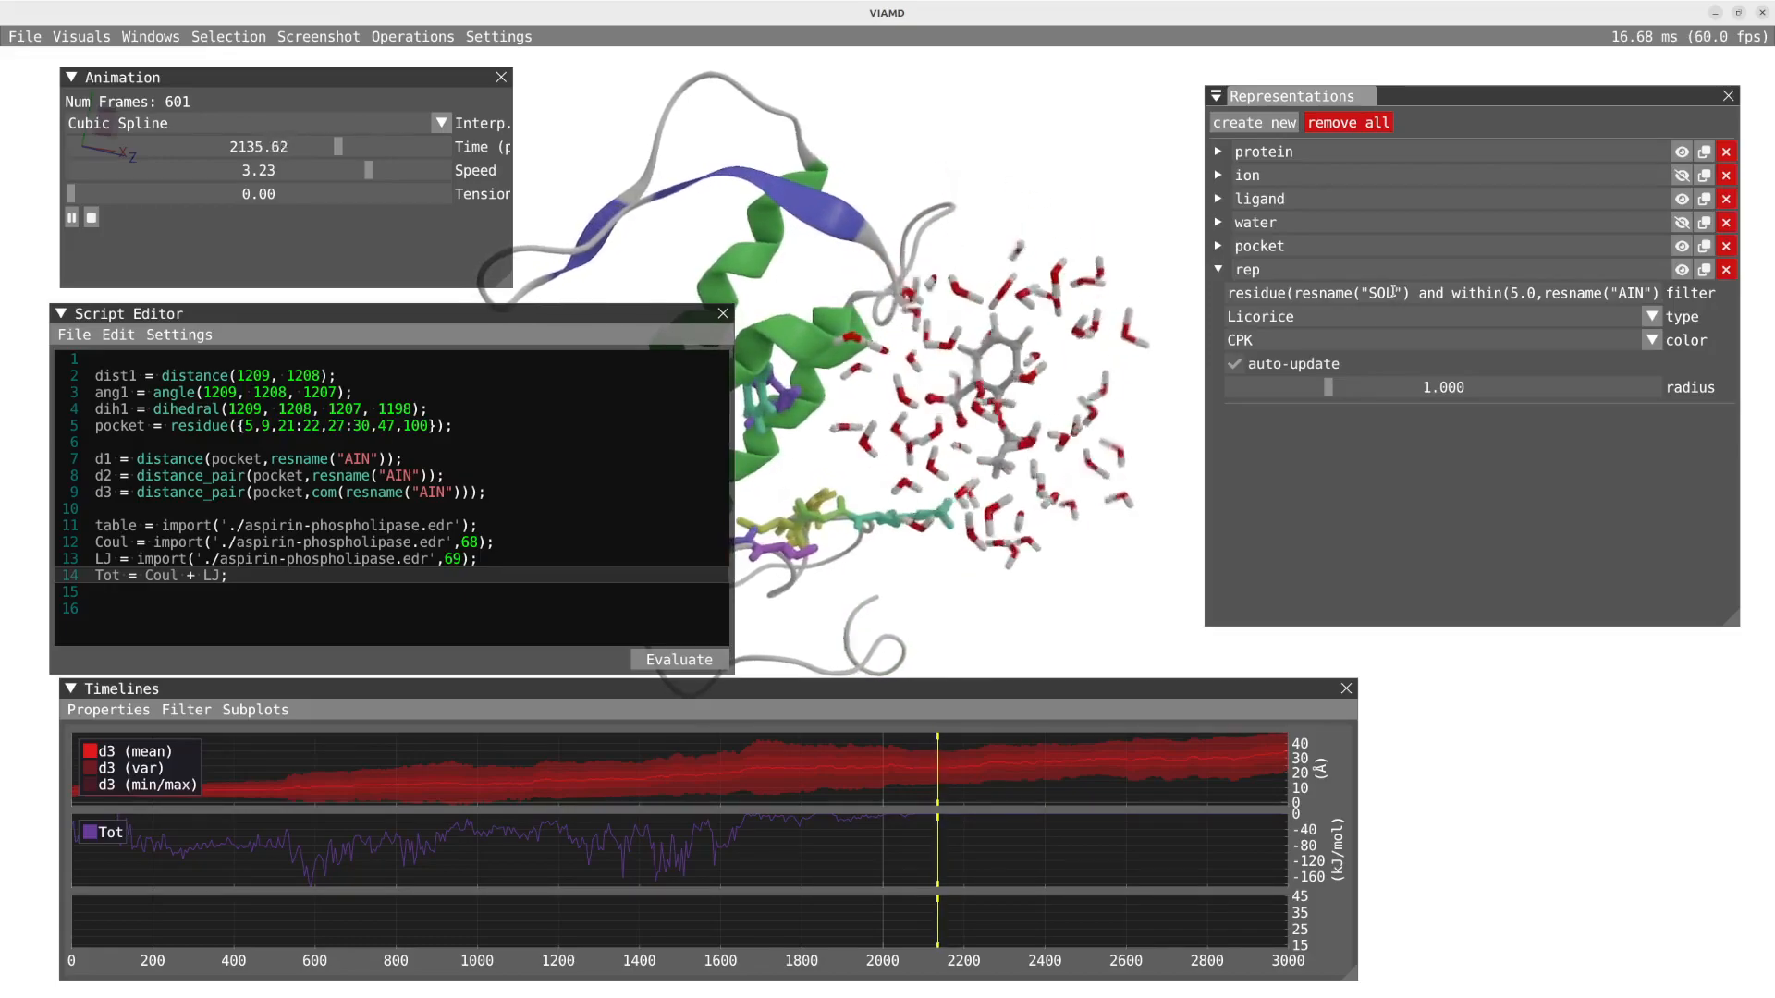
pyautogui.press('space')
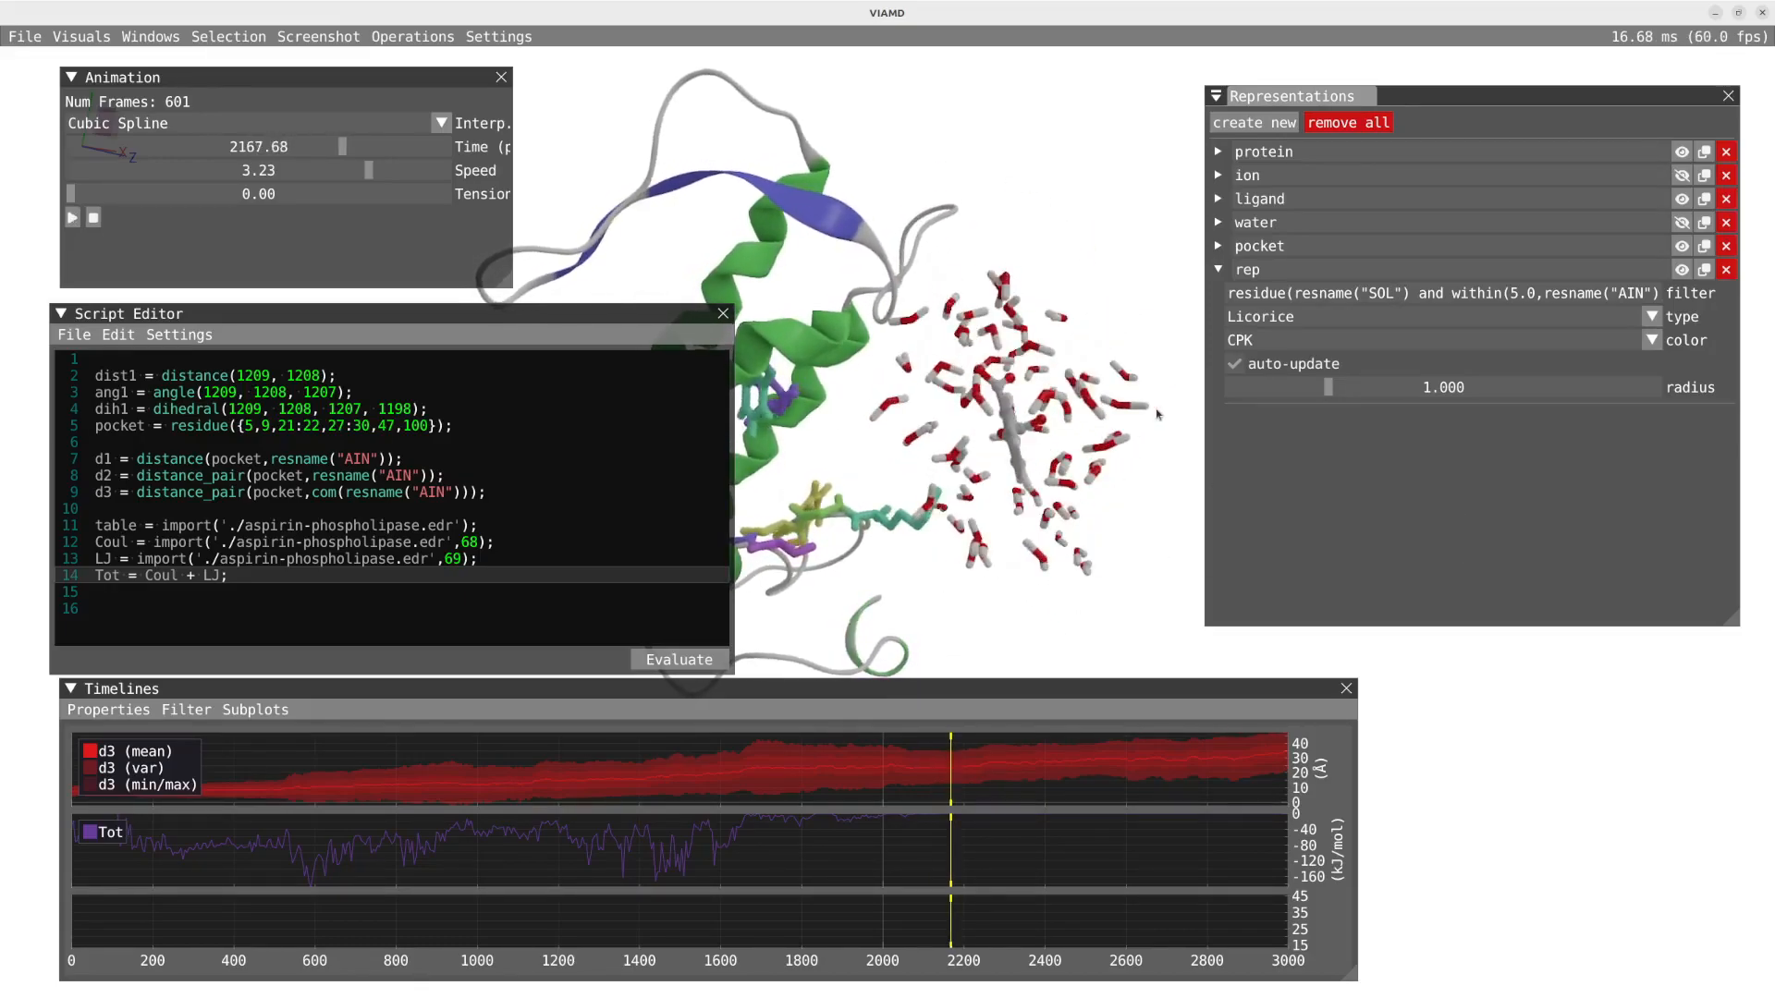
pyautogui.moveTo(1178, 413); pyautogui.dragTo(1155, 357)
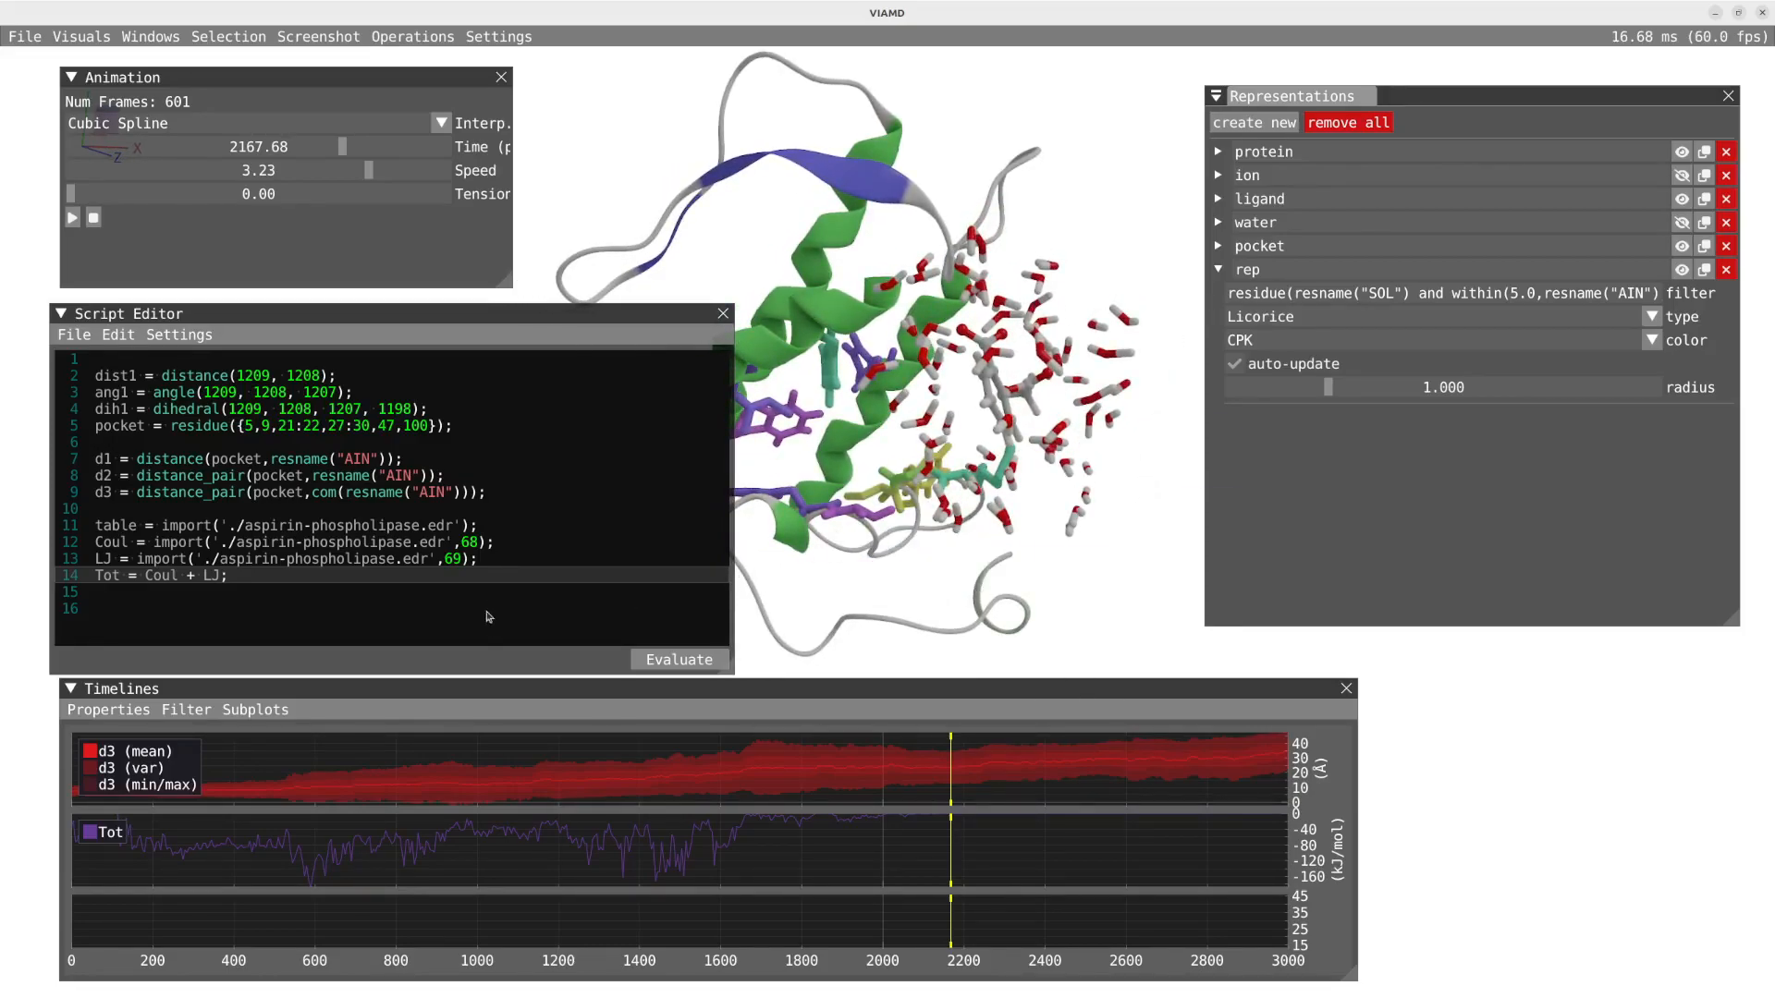
# Step: Reuse the inner filter expression in script line 16 as nb = count(resname("SOL") and within(5.0,resname("AIN"))); and evaluate the script
pyautogui.moveTo(1290, 293); pyautogui.dragTo(1554, 292)
pyautogui.hotkey('ctrl', 'c')
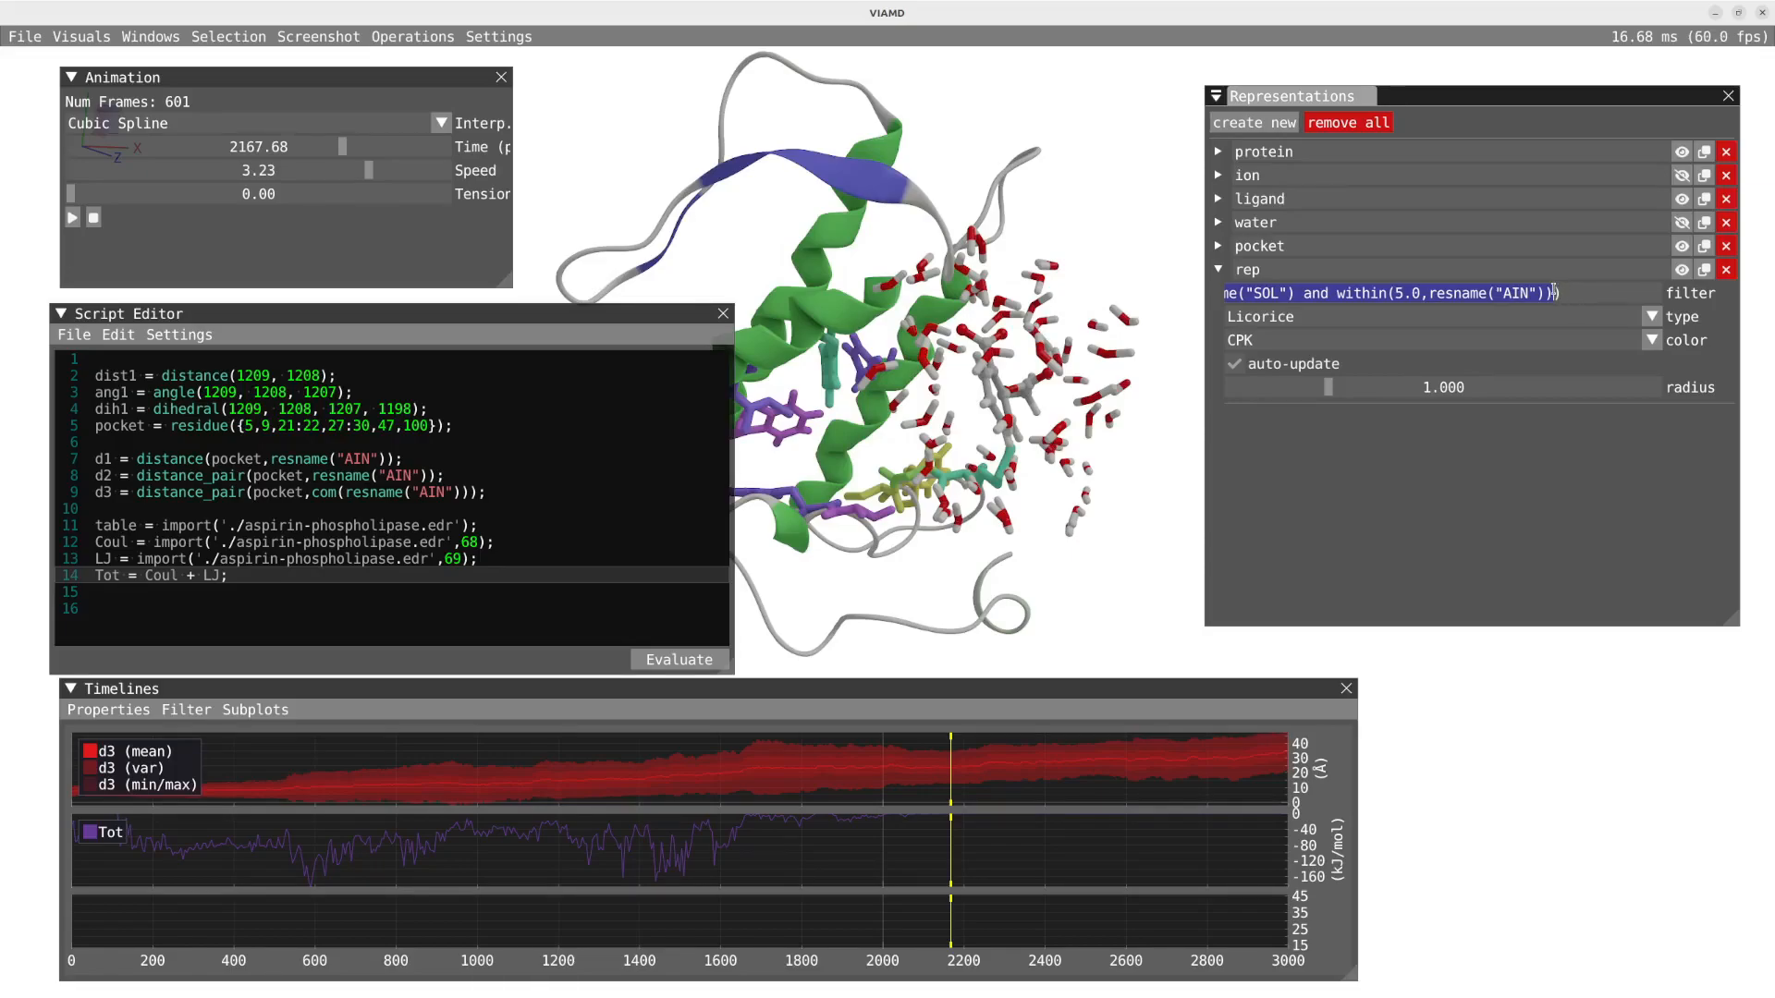
pyautogui.click(360, 619)
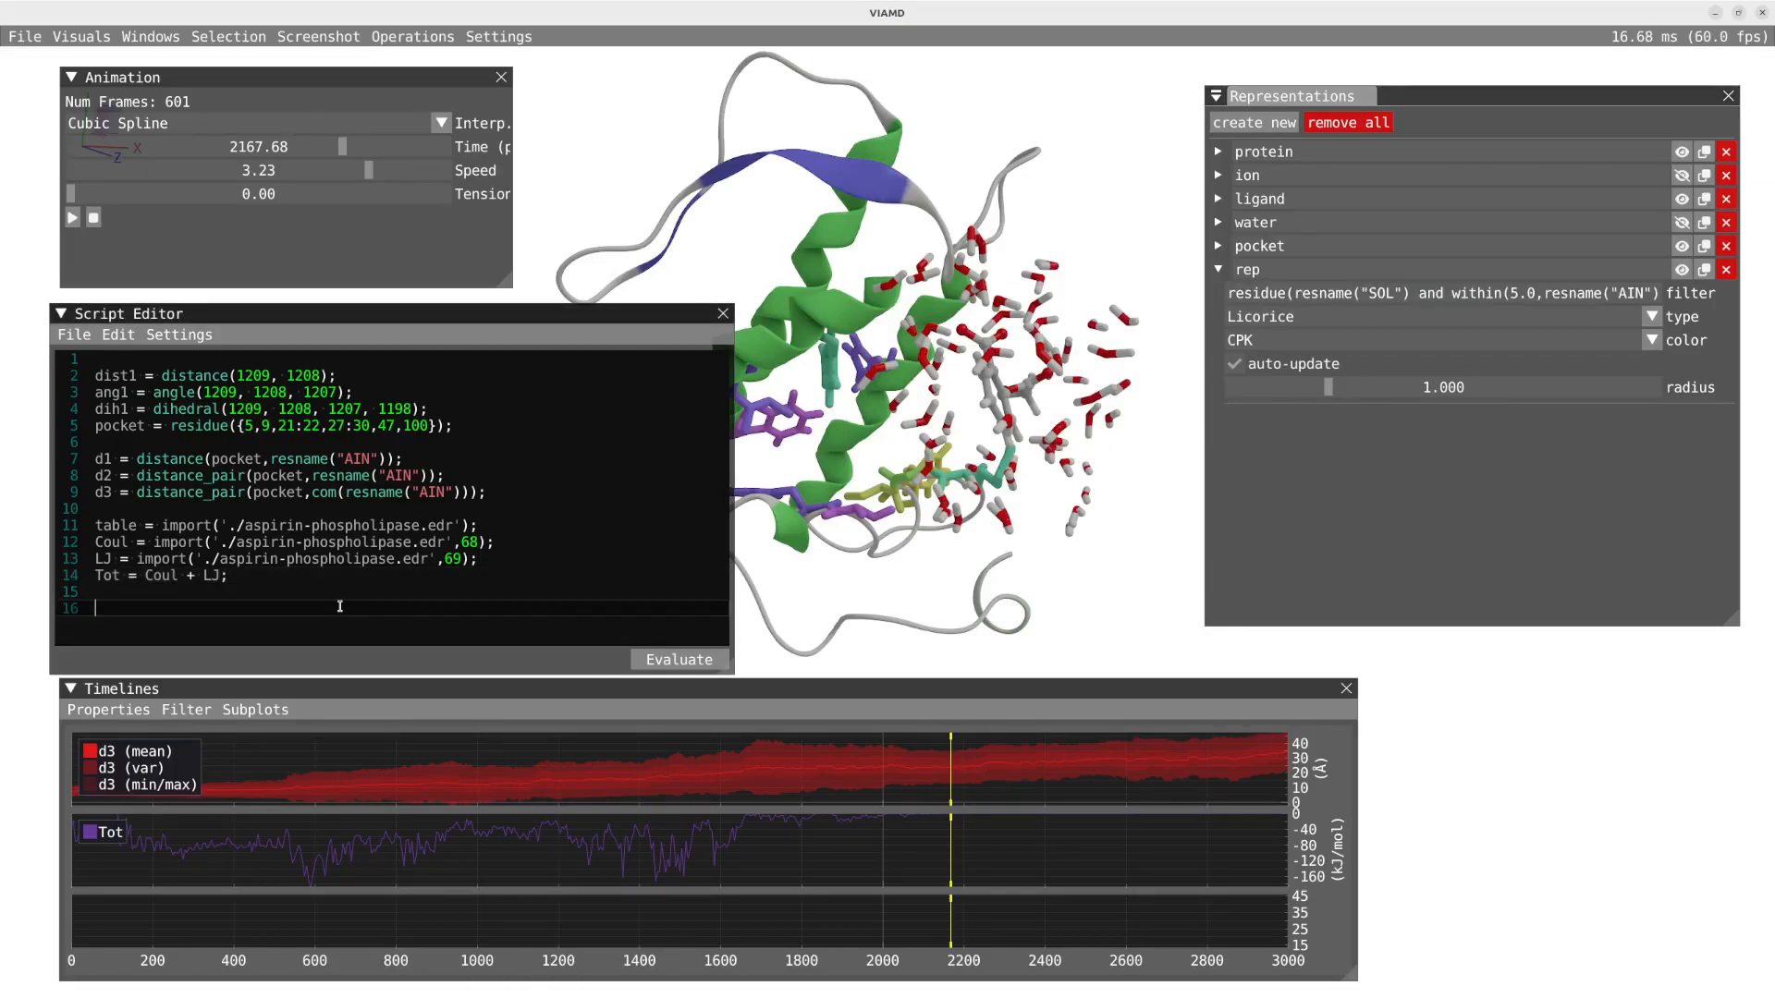
pyautogui.write('nb = count(')
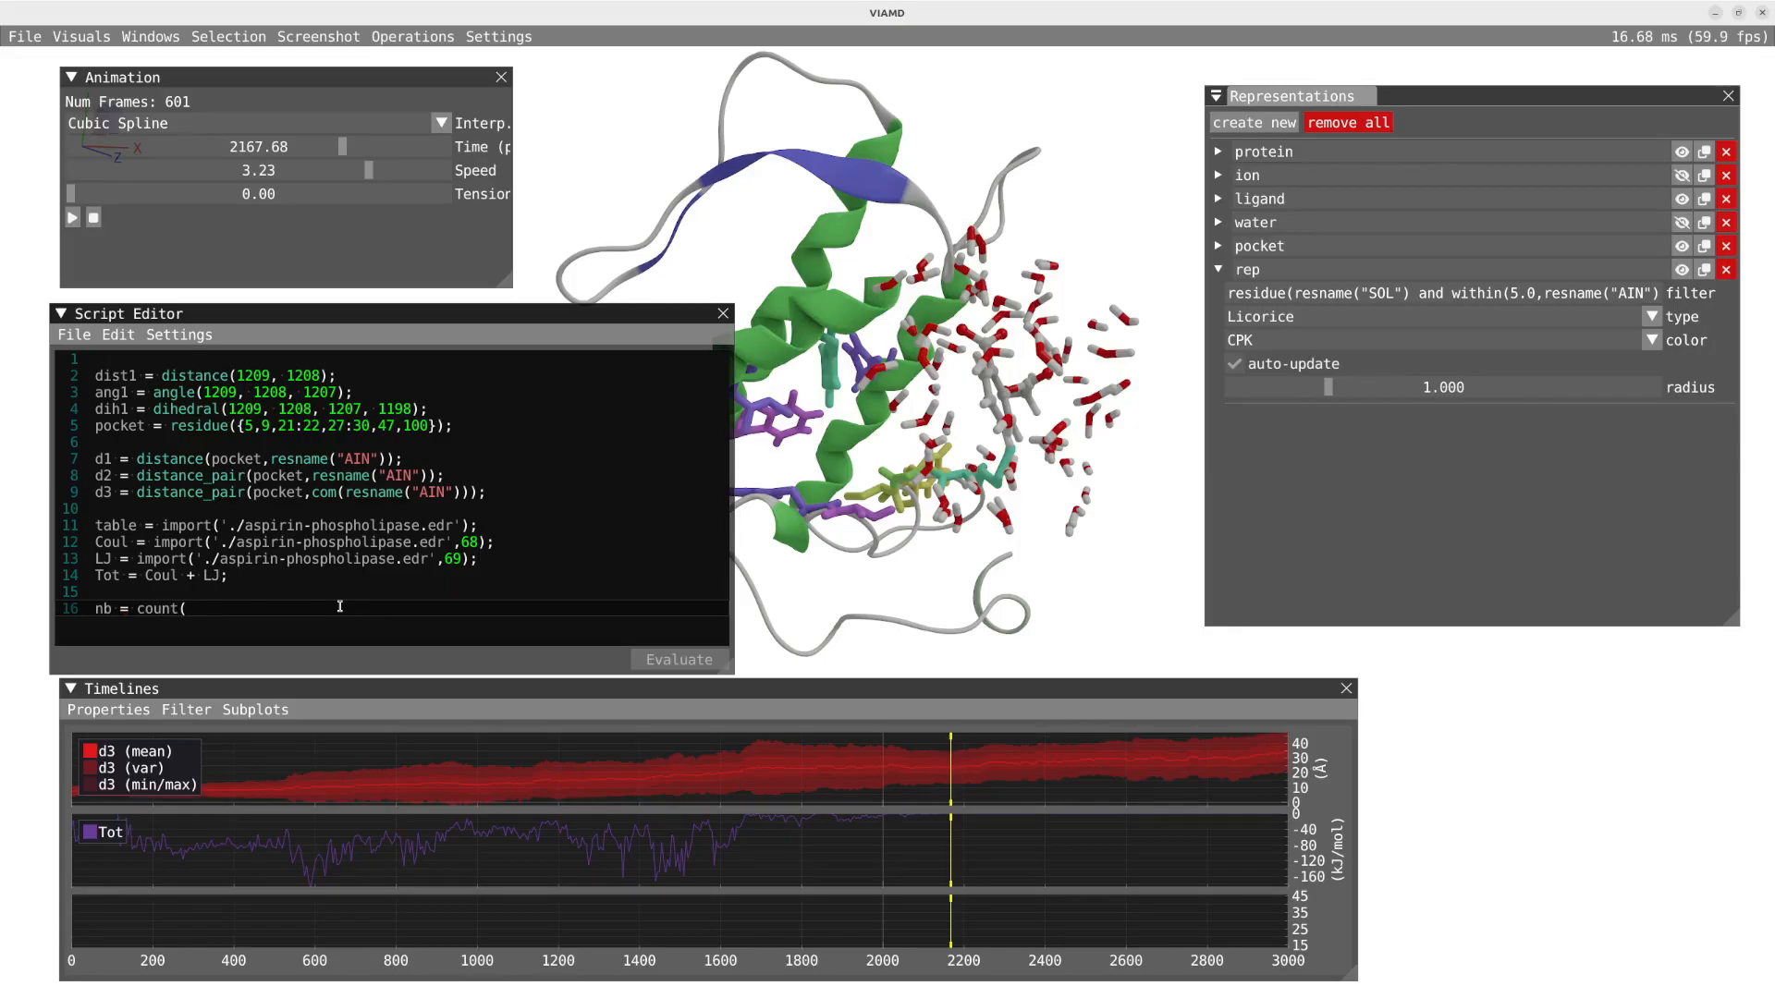
pyautogui.hotkey('ctrl', 'v')
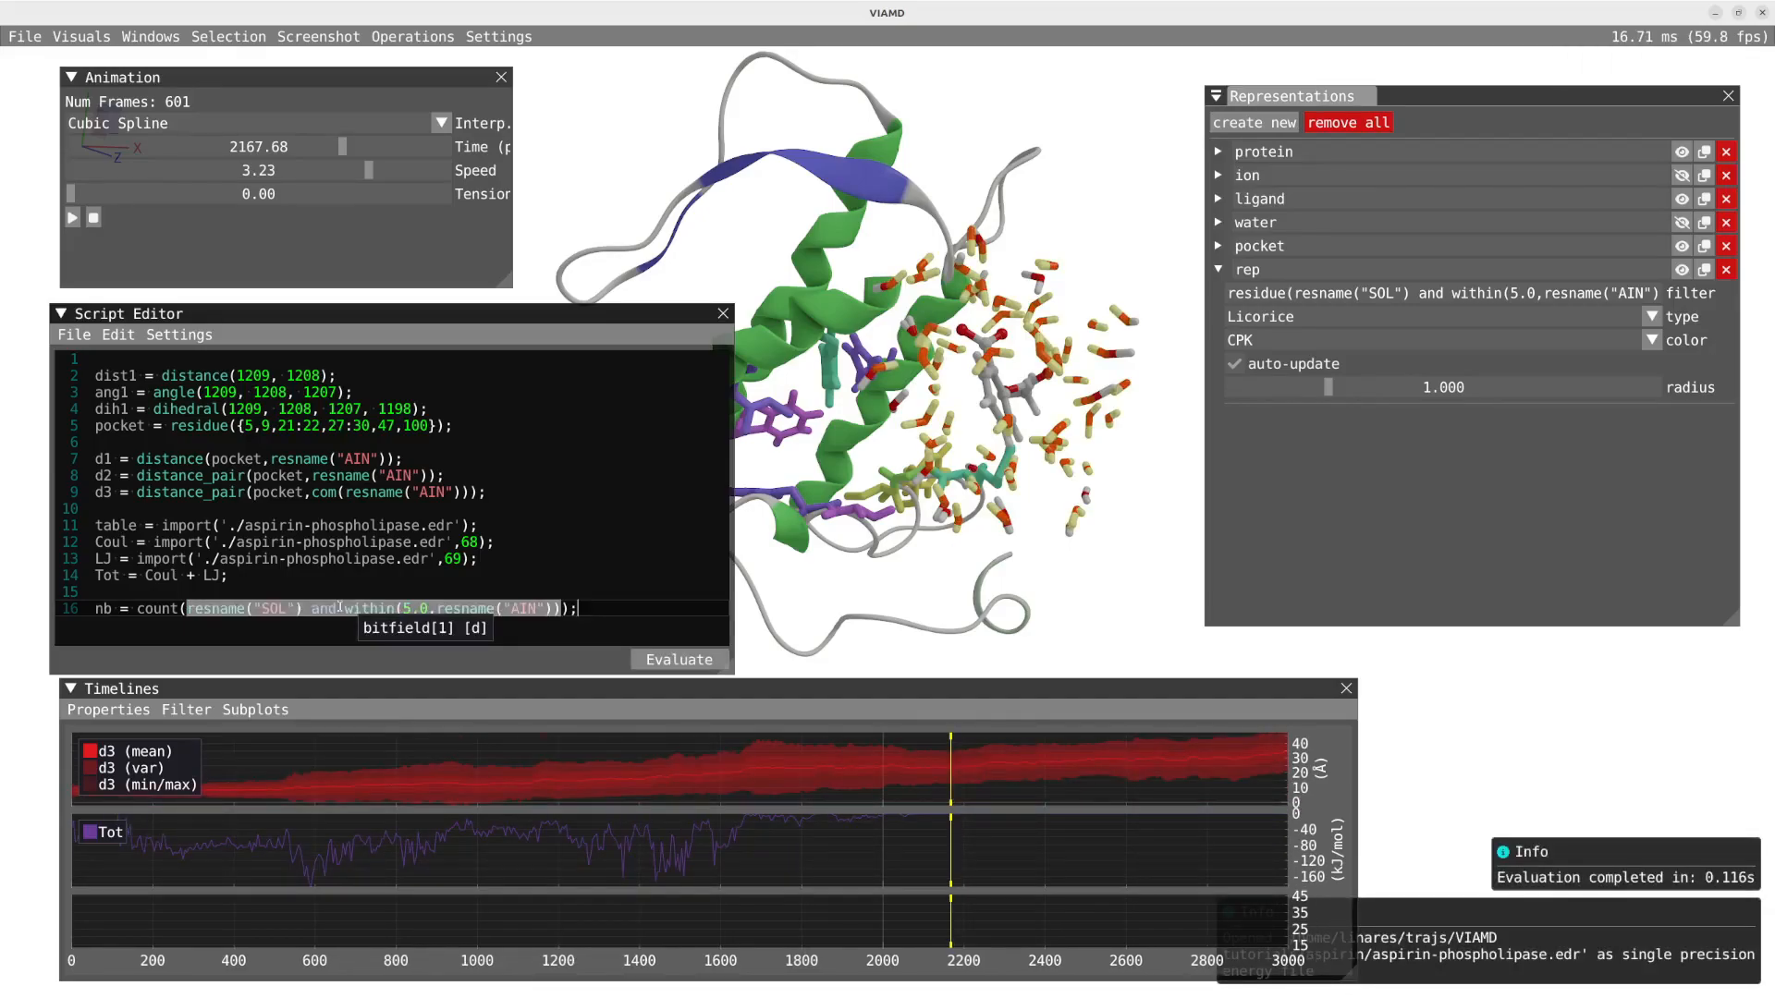
# Step: Plot the nb property in the empty third subplot of the Timelines window
pyautogui.click(109, 710)
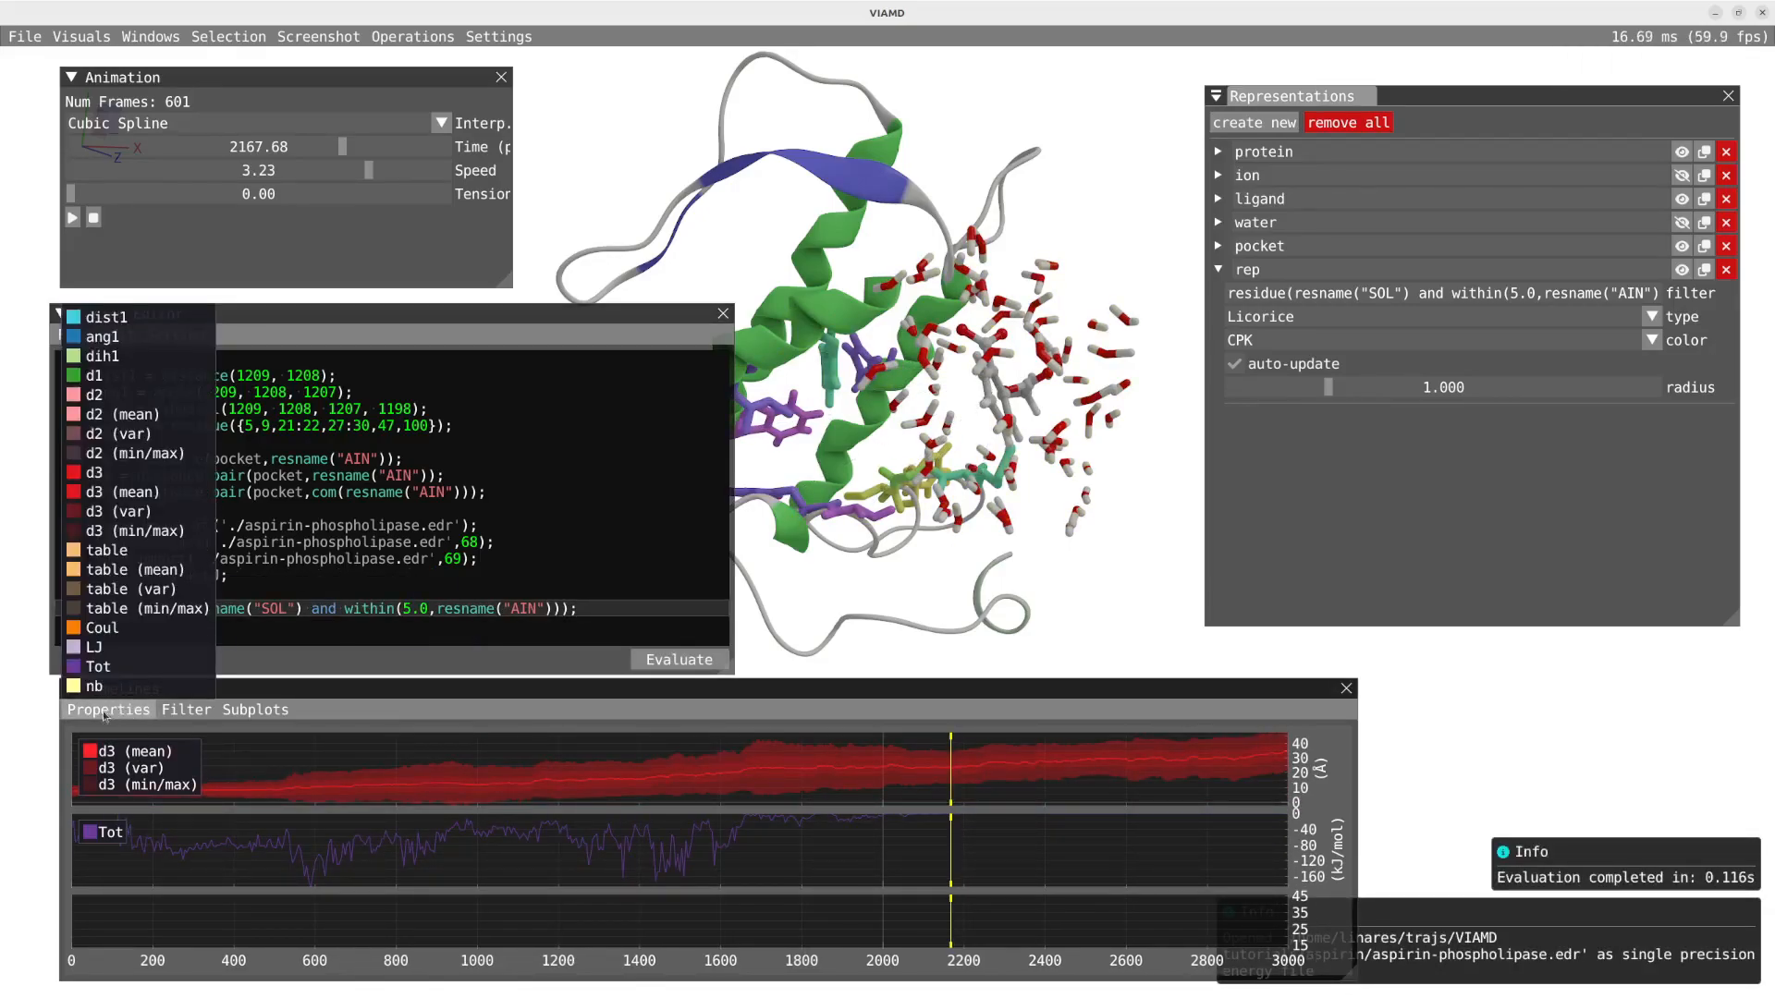
pyautogui.moveTo(93, 686); pyautogui.dragTo(163, 909)
pyautogui.click(249, 938)
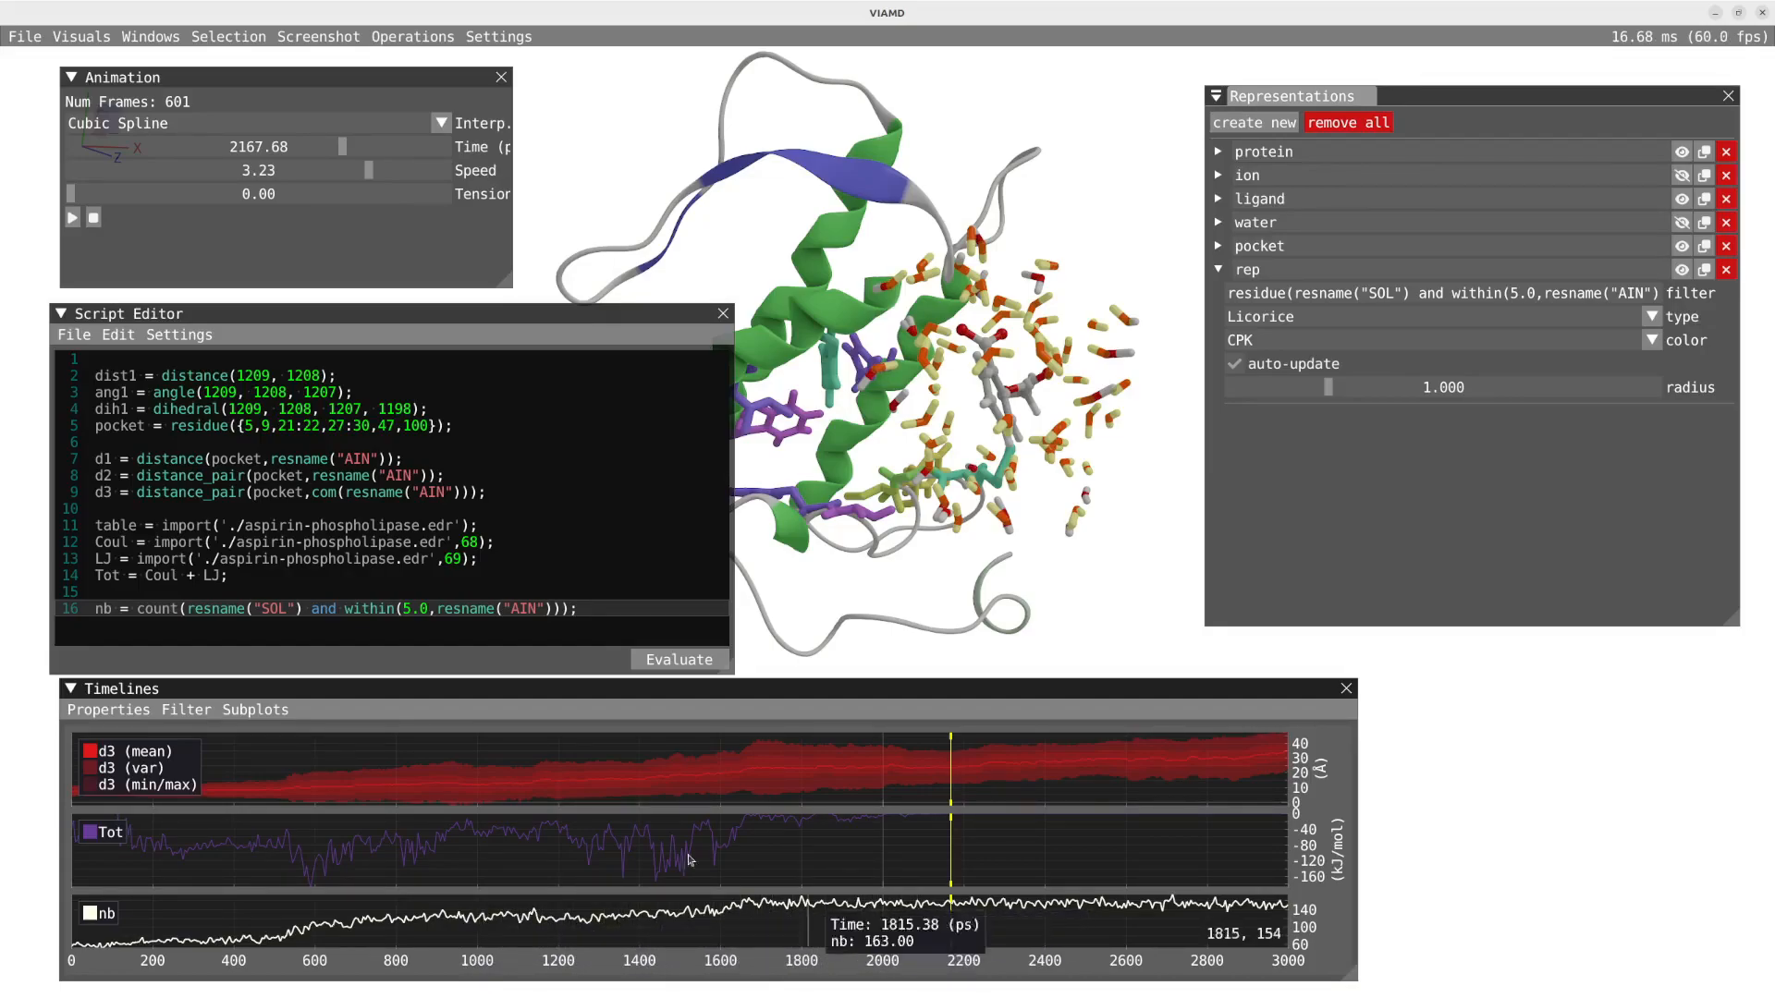
# Step: Add 'residue' as the second argument of the nb count function and re-evaluate the script
pyautogui.click(565, 608)
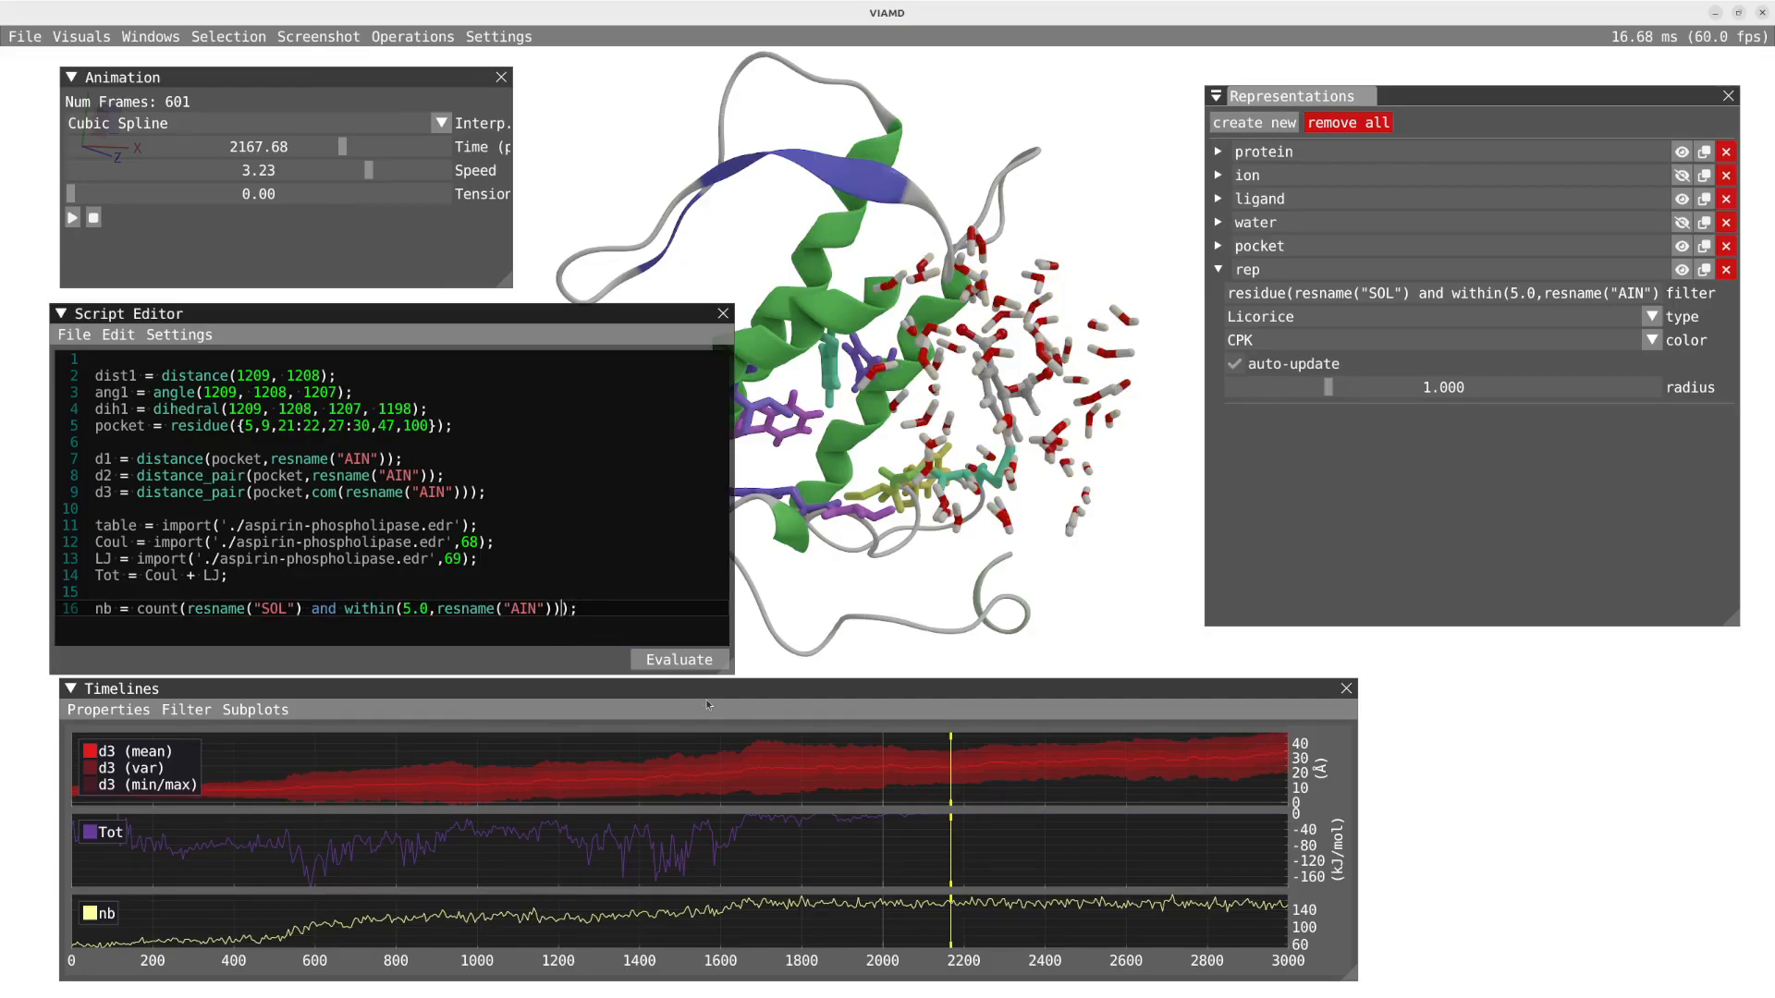
pyautogui.write(", 'residue'")
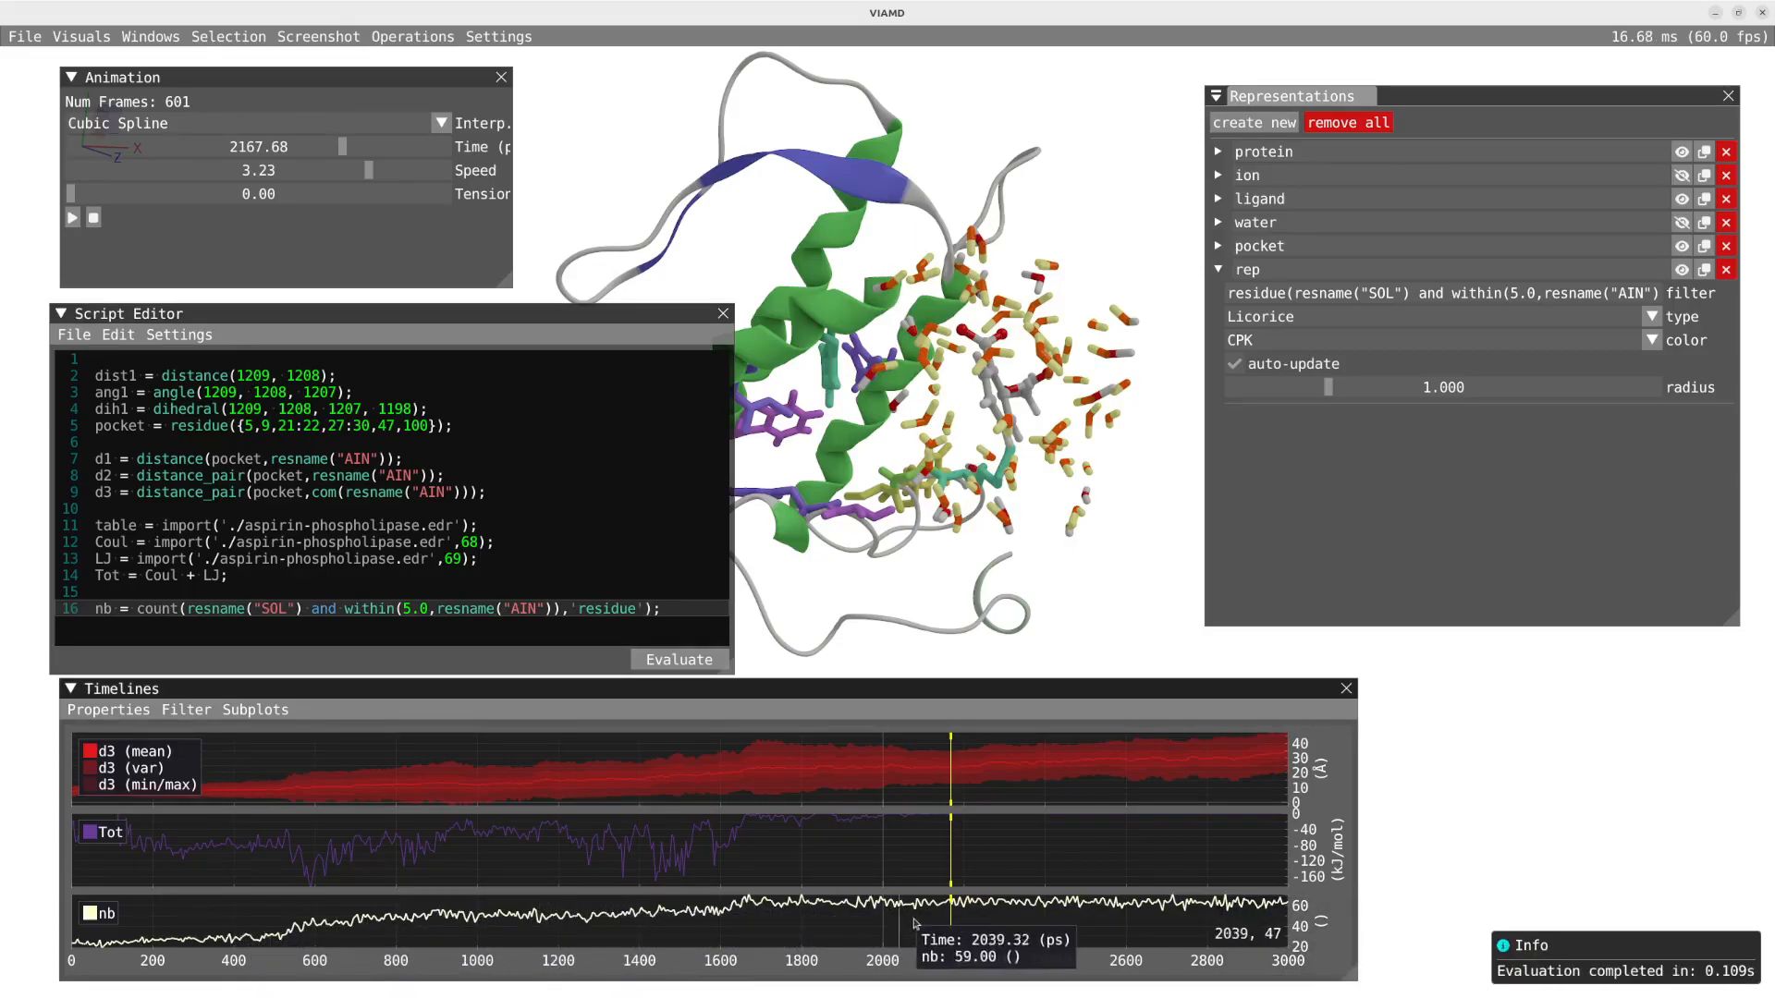
pyautogui.moveTo(1113, 629); pyautogui.dragTo(910, 602)
pyautogui.scroll(1, 962, 587)
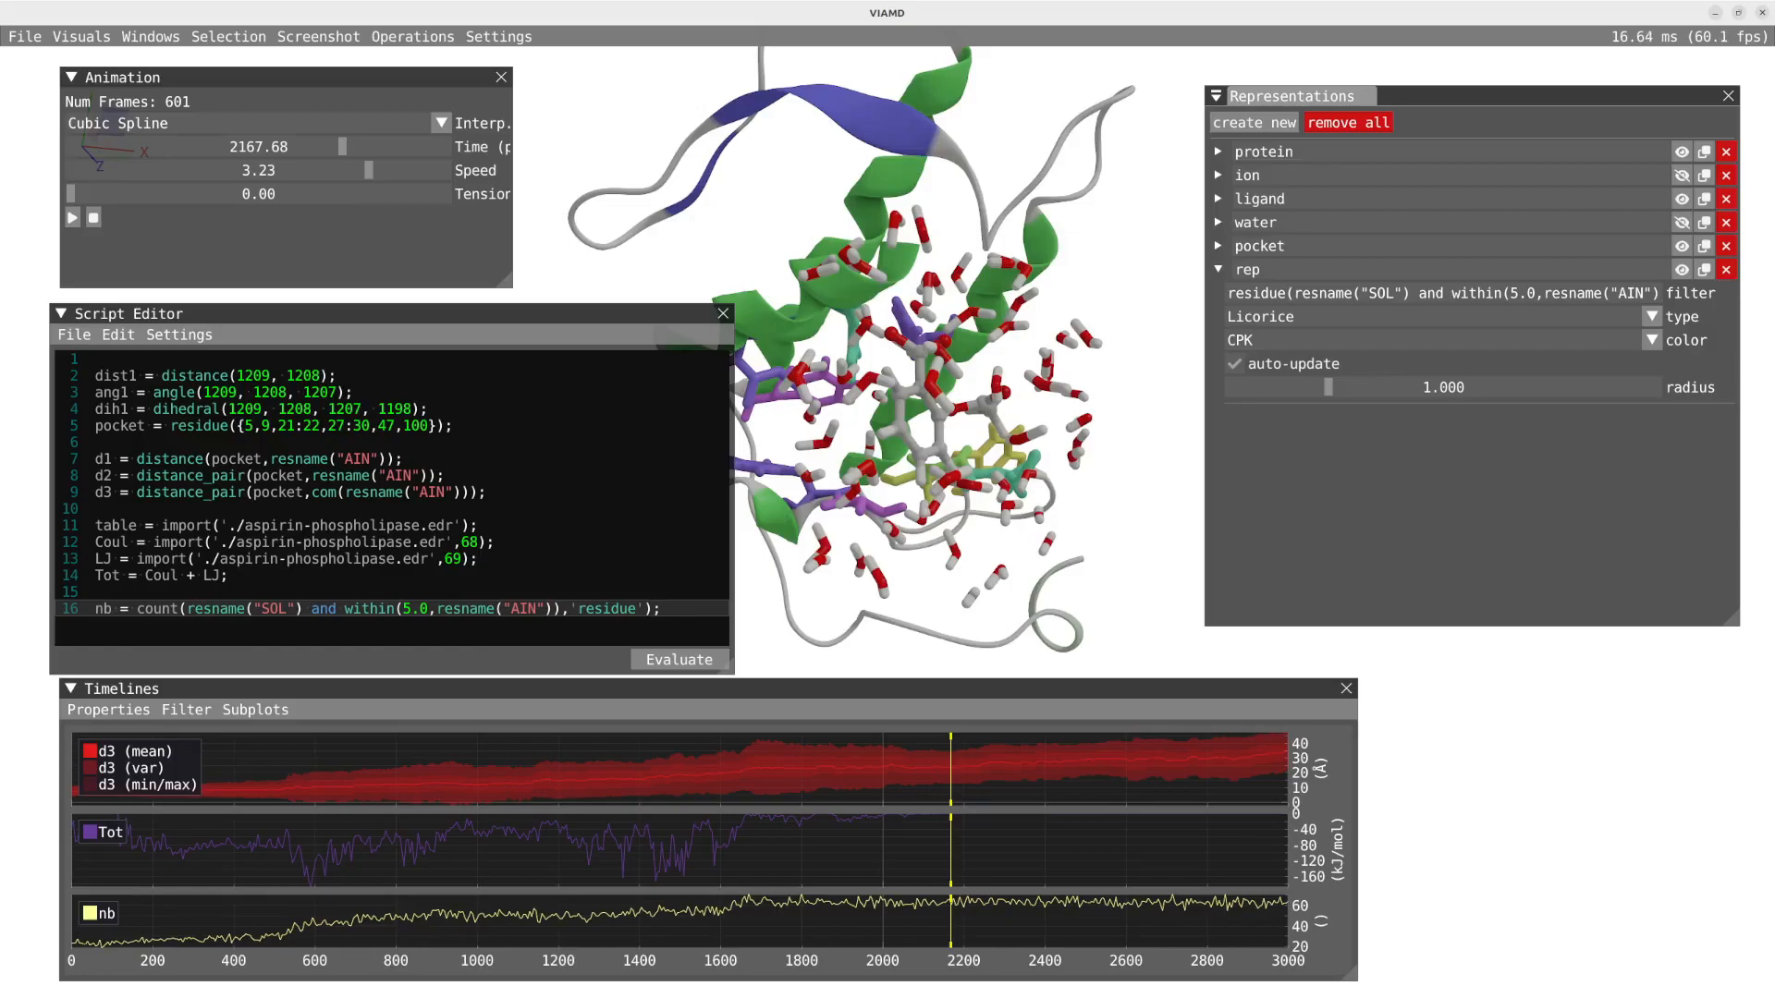